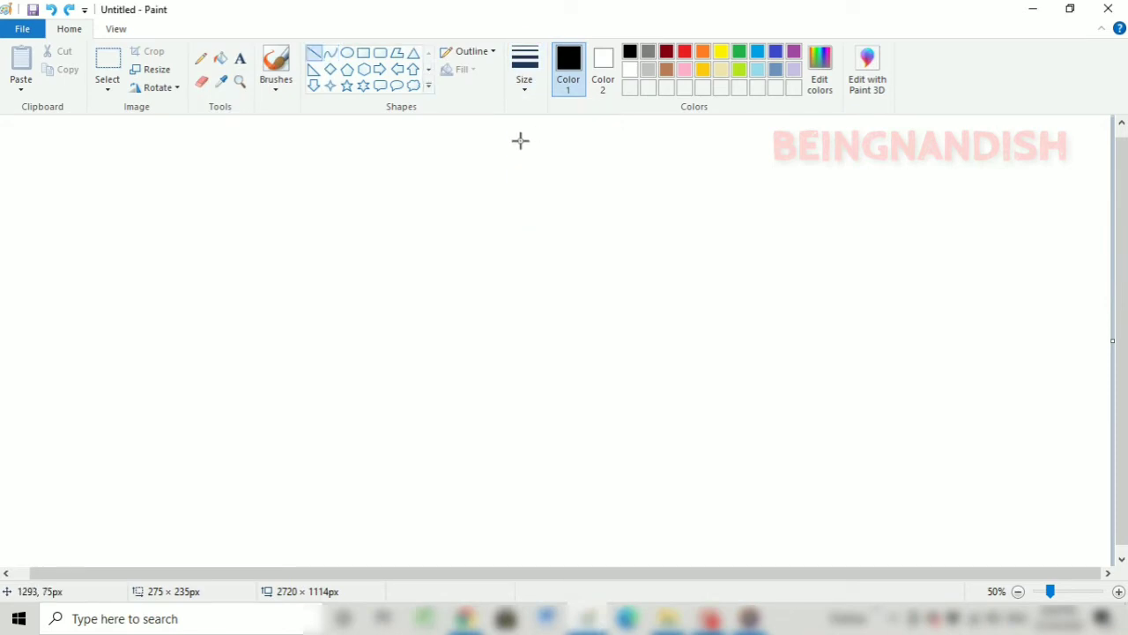
# Draw a straight vertical black line down the canvas near its middle and choose the third line thickness.
pyautogui.moveTo(512, 152); pyautogui.dragTo(551, 564)
pyautogui.click(525, 71)
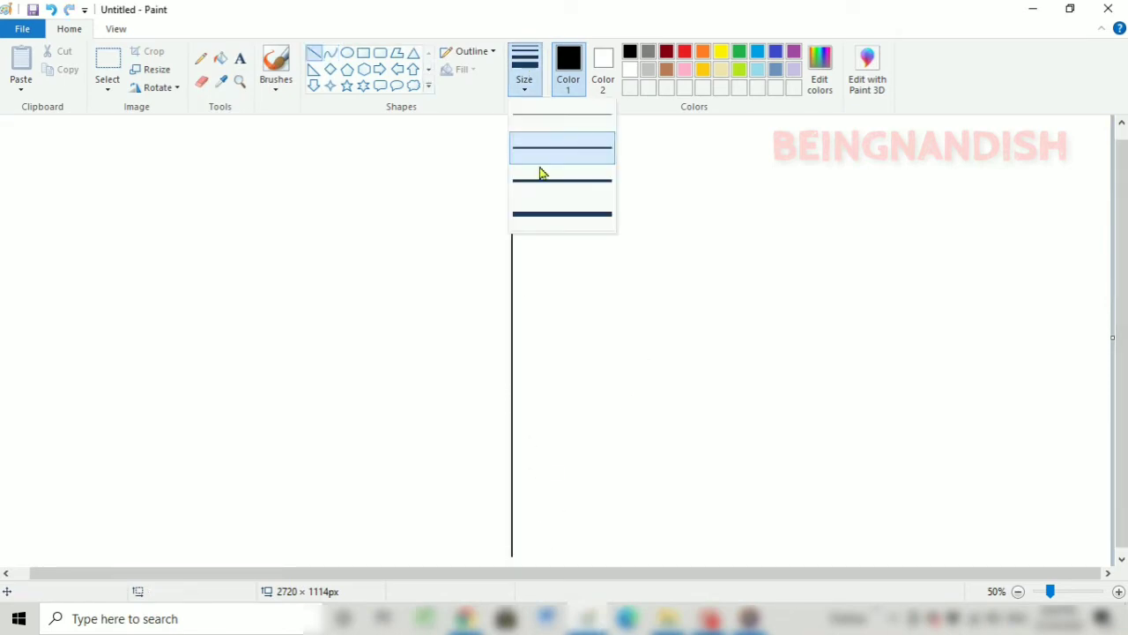
pyautogui.click(542, 171)
pyautogui.moveTo(511, 182); pyautogui.dragTo(434, 207)
pyautogui.click(474, 184)
pyautogui.hotkey('ctrl', 'z')
pyautogui.scroll(1, 512, 184)
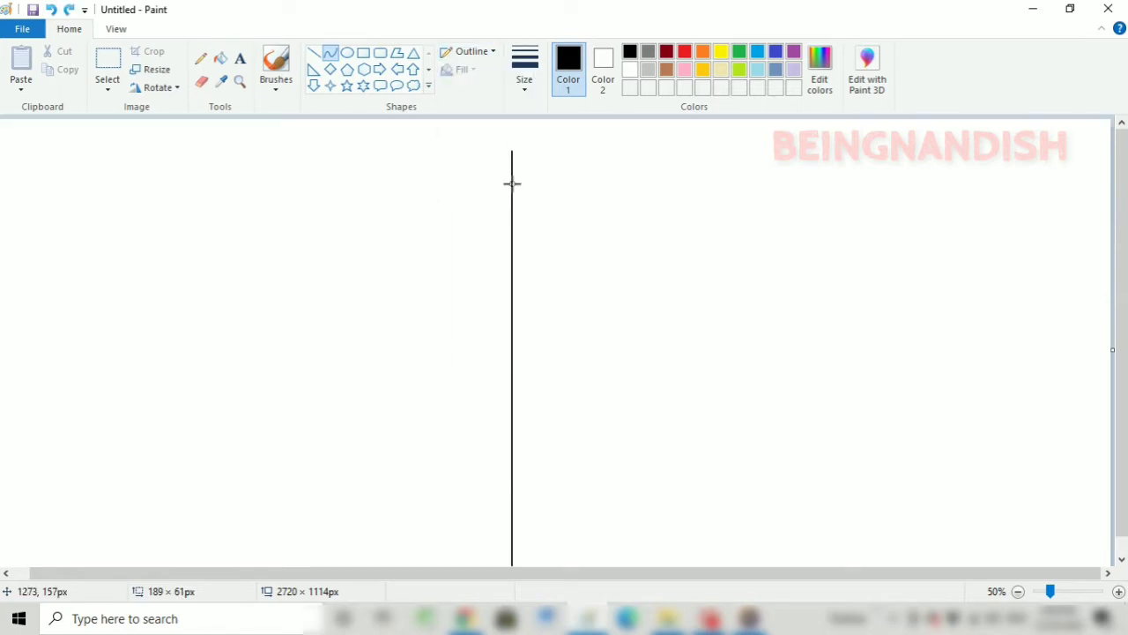
# Draw the ear's upper edge as an outward-bowed curve about 301 × 221 px, sloping down towards the vertical line.
pyautogui.moveTo(329, 139); pyautogui.dragTo(453, 230)
pyautogui.click(373, 143)
pyautogui.click(429, 169)
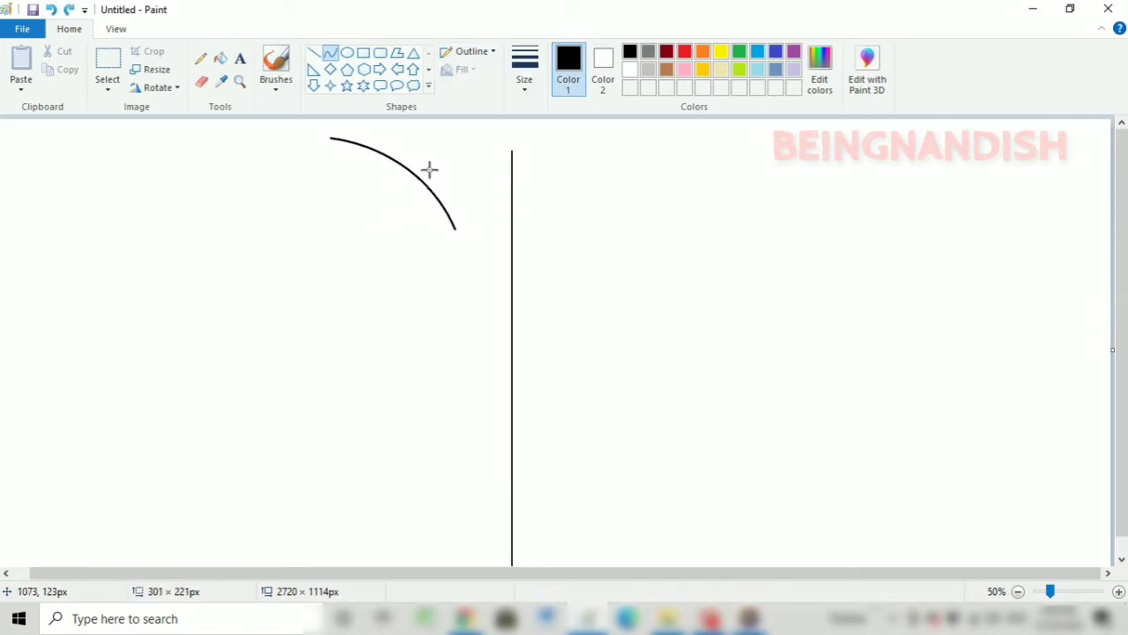
pyautogui.moveTo(400, 185); pyautogui.dragTo(404, 177)
pyautogui.click(543, 191)
# Draw the ear's lower edge as an outward-bowed curve about 241 × 281 px starting at the ear tip.
pyautogui.moveTo(330, 132); pyautogui.dragTo(430, 248)
pyautogui.click(330, 193)
pyautogui.moveTo(370, 225); pyautogui.dragTo(384, 235)
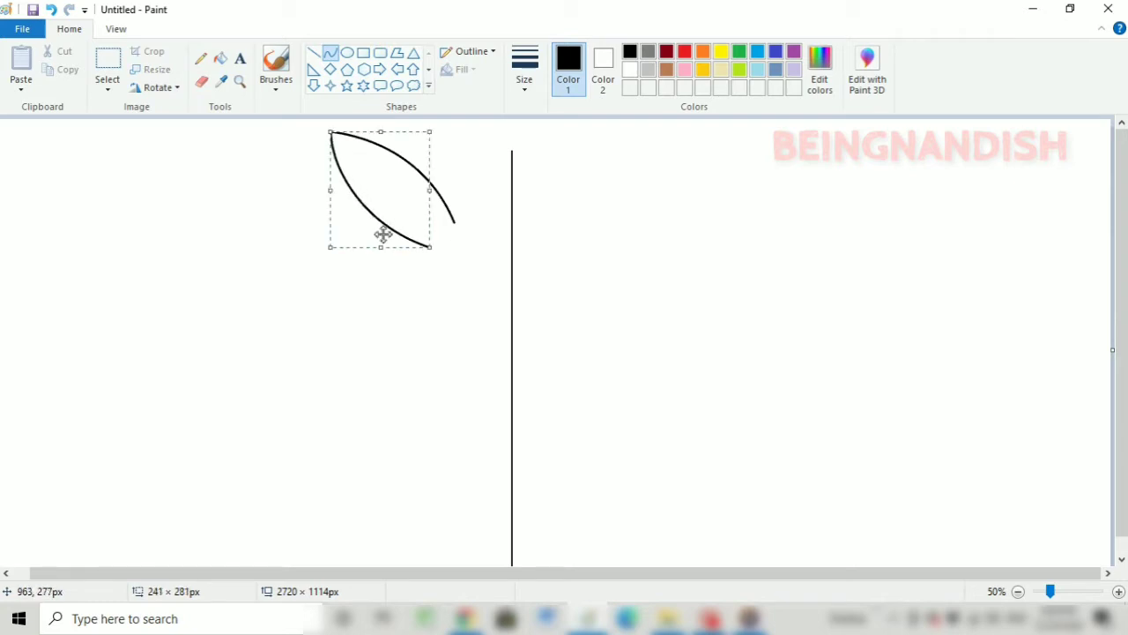
pyautogui.click(401, 273)
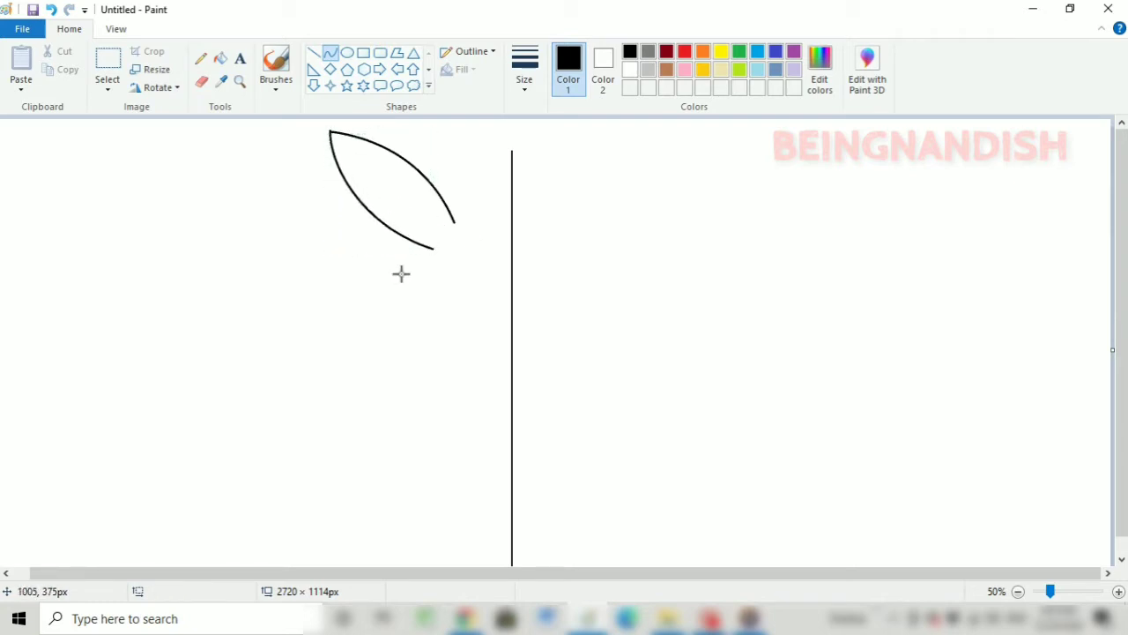
# Outline the half head with curves: a shallow crown reaching the vertical line, the temple below the ear, and the rounded cheek and chin.
pyautogui.moveTo(455, 222); pyautogui.dragTo(510, 211)
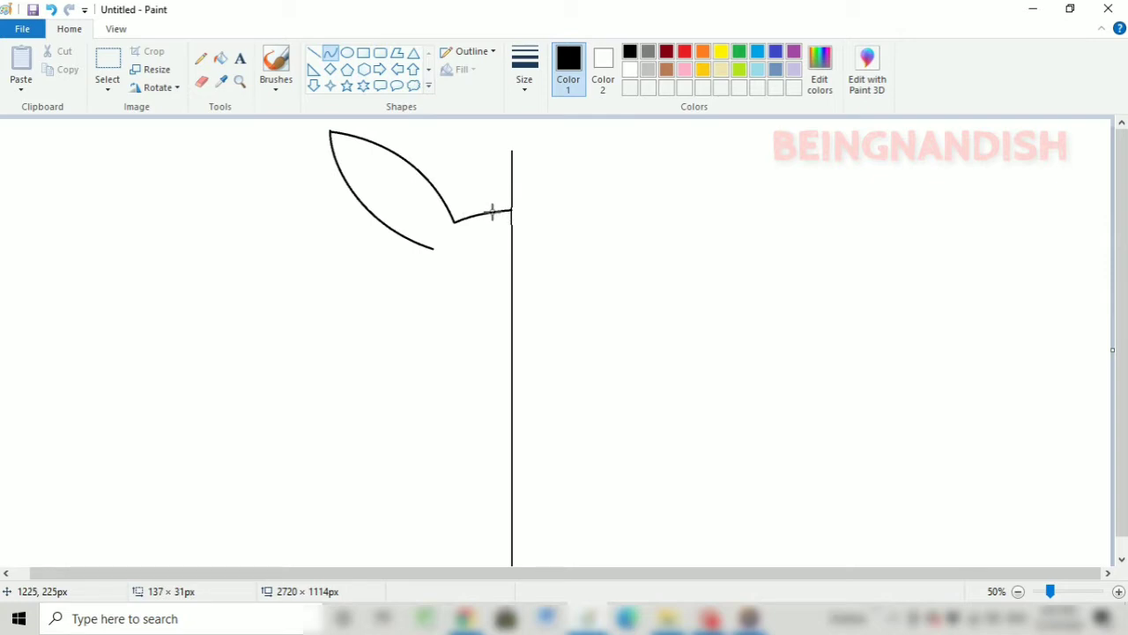
pyautogui.moveTo(424, 258); pyautogui.dragTo(415, 317)
pyautogui.moveTo(424, 268); pyautogui.dragTo(421, 265)
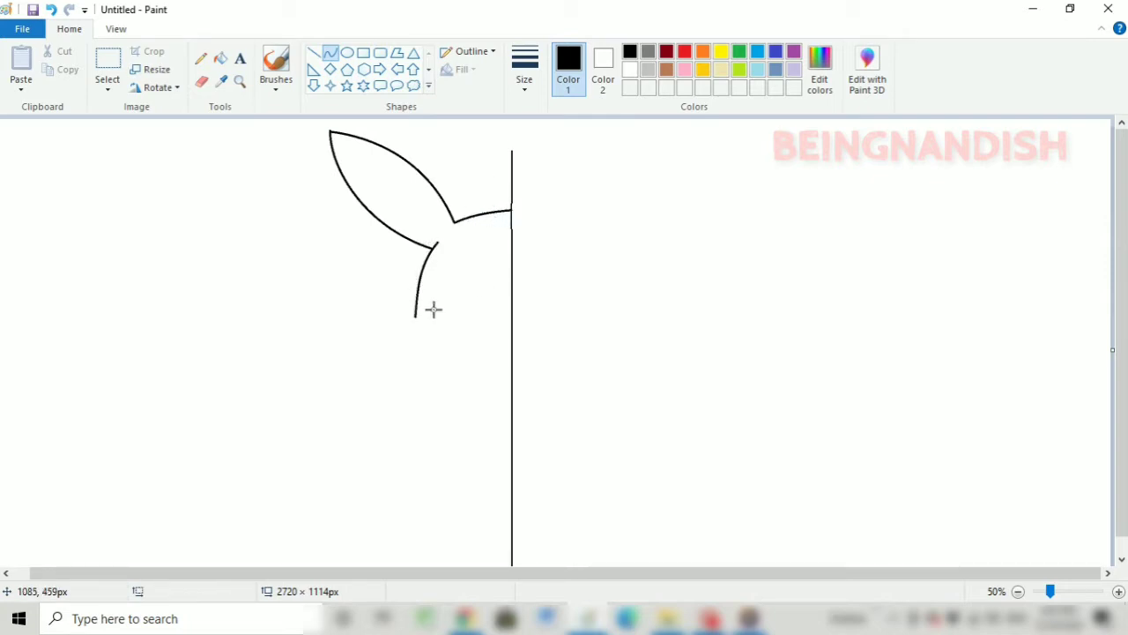
pyautogui.moveTo(416, 315); pyautogui.dragTo(395, 394)
pyautogui.moveTo(1121, 323); pyautogui.dragTo(1121, 345)
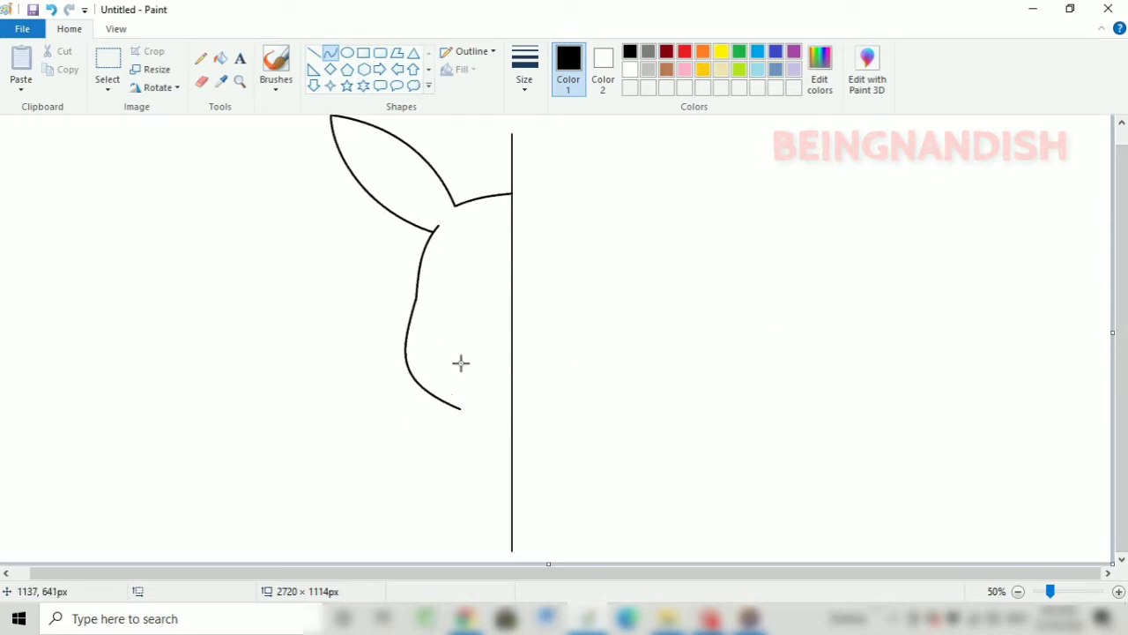
pyautogui.moveTo(424, 391); pyautogui.dragTo(397, 501)
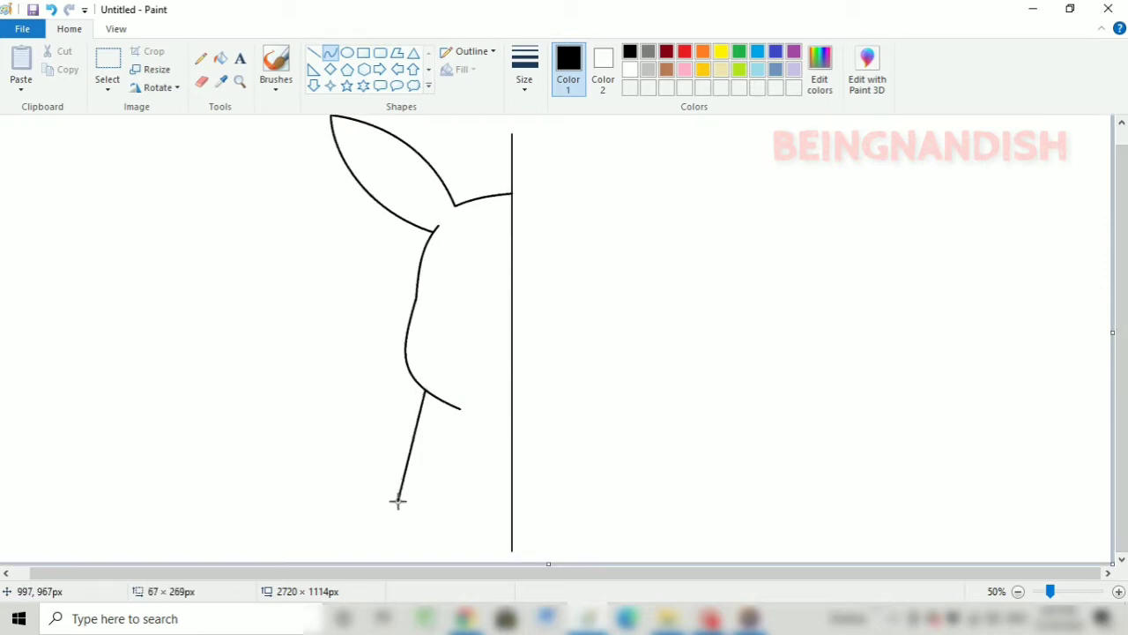
pyautogui.moveTo(396, 457); pyautogui.dragTo(383, 448)
pyautogui.moveTo(394, 471)
pyautogui.mouseDown()
pyautogui.moveTo(403, 474)
pyautogui.moveTo(383, 476)
pyautogui.mouseUp()
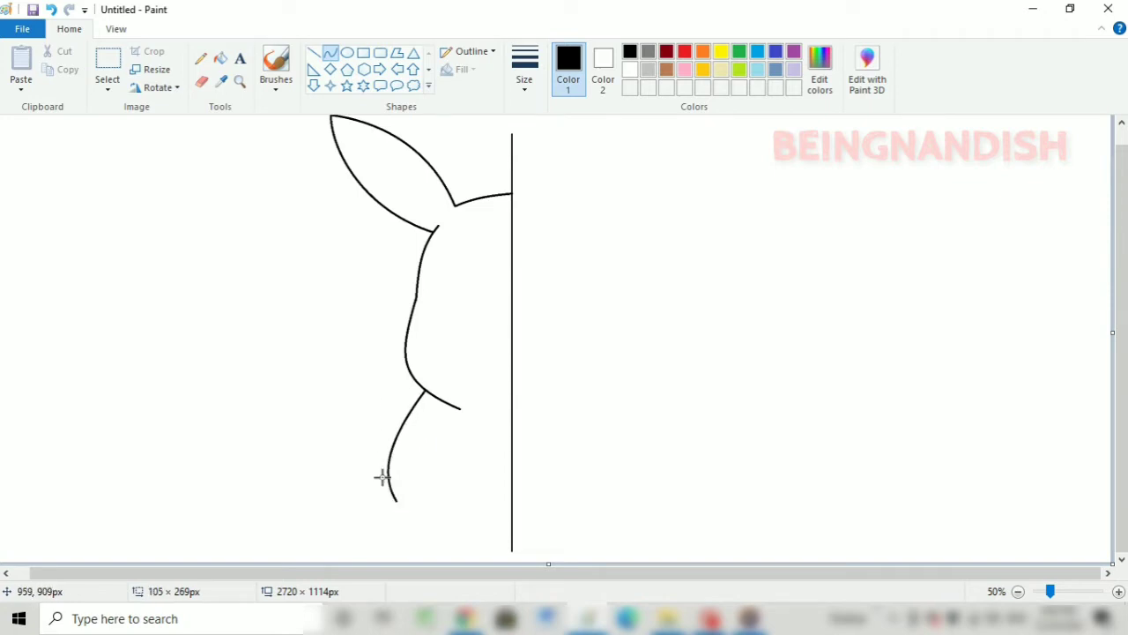
pyautogui.click(51, 10)
# Draw the side of the body as an S-shaped curve about 77 × 251 px running down from the cheek.
pyautogui.moveTo(424, 390); pyautogui.dragTo(395, 490)
pyautogui.moveTo(409, 441)
pyautogui.mouseDown()
pyautogui.moveTo(418, 433)
pyautogui.moveTo(397, 456)
pyautogui.moveTo(396, 436)
pyautogui.mouseUp()
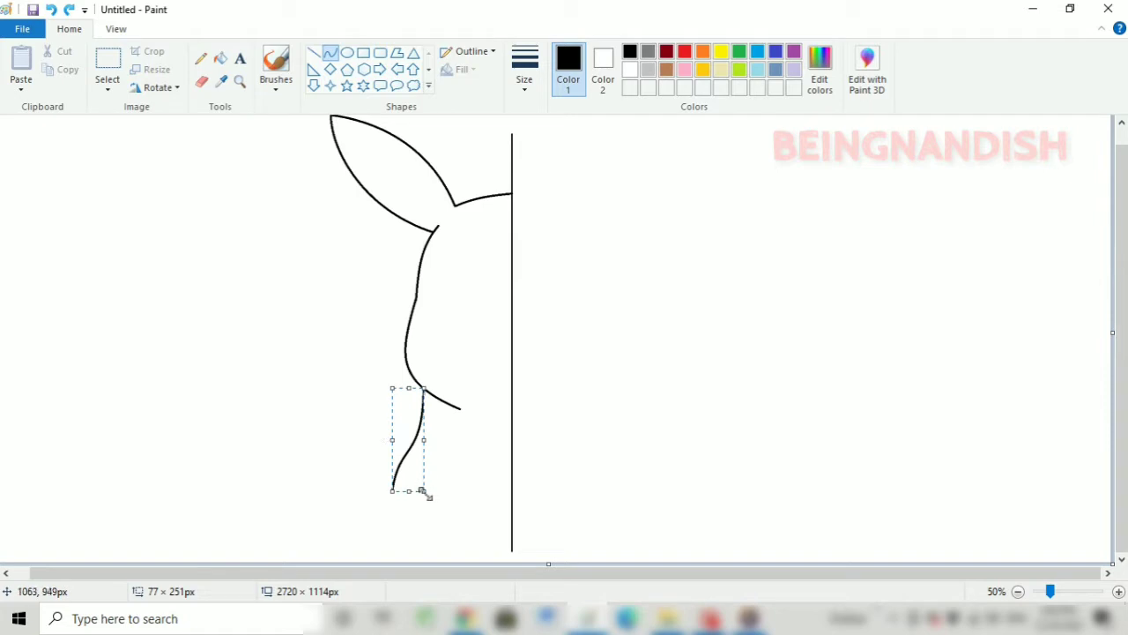
pyautogui.moveTo(425, 493); pyautogui.dragTo(426, 497)
pyautogui.moveTo(393, 443); pyautogui.dragTo(406, 427)
pyautogui.click(378, 351)
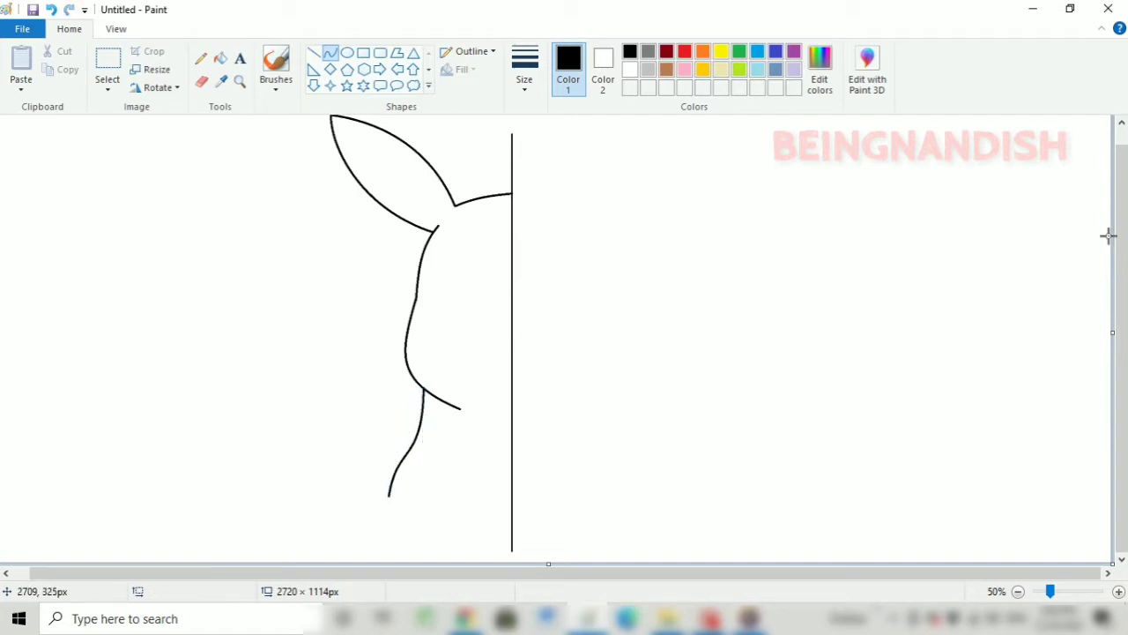
# Draw a rounded cheek patch inside the jaw outline with a bulging curve, and enlarge it slightly to meet the outline.
pyautogui.moveTo(1122, 252); pyautogui.dragTo(1122, 246)
pyautogui.moveTo(1124, 286); pyautogui.dragTo(1124, 289)
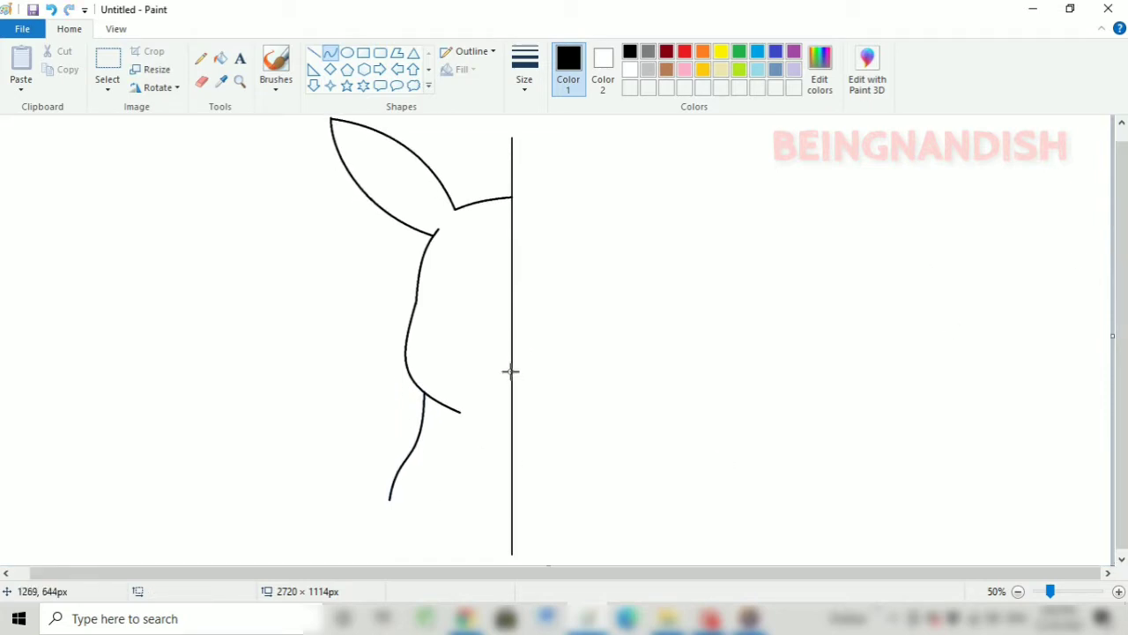
pyautogui.moveTo(406, 329)
pyautogui.mouseDown()
pyautogui.moveTo(424, 393)
pyautogui.moveTo(471, 370)
pyautogui.mouseUp()
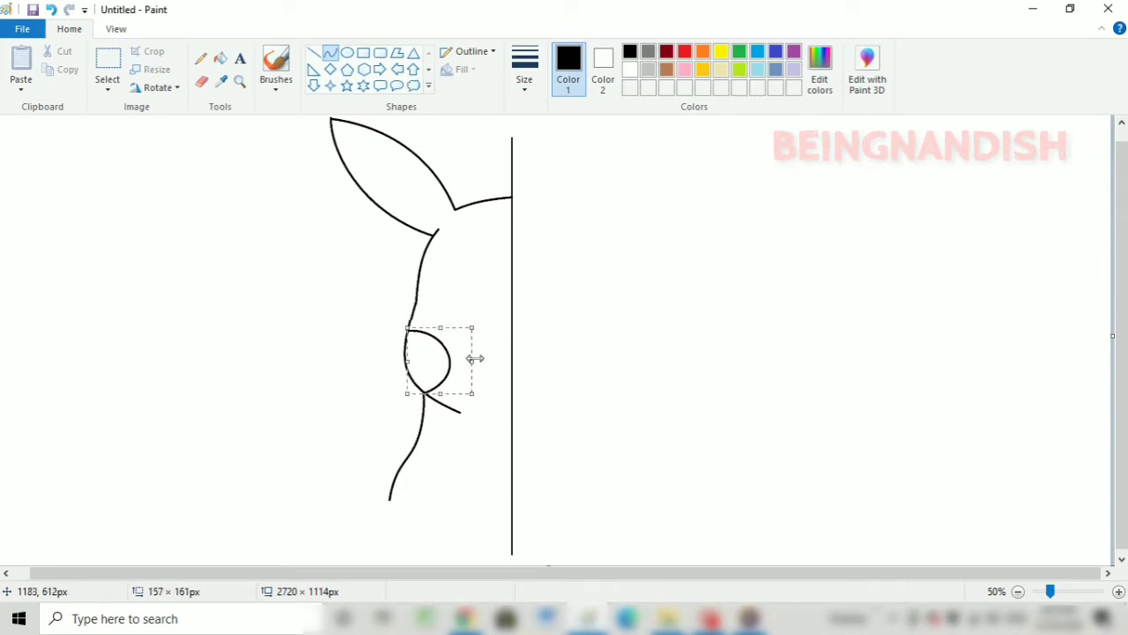
pyautogui.moveTo(472, 328); pyautogui.dragTo(481, 325)
pyautogui.click(556, 293)
# Draw the eye above the cheek patch as a circle with a smaller highlight circle inside its upper edge.
pyautogui.click(347, 53)
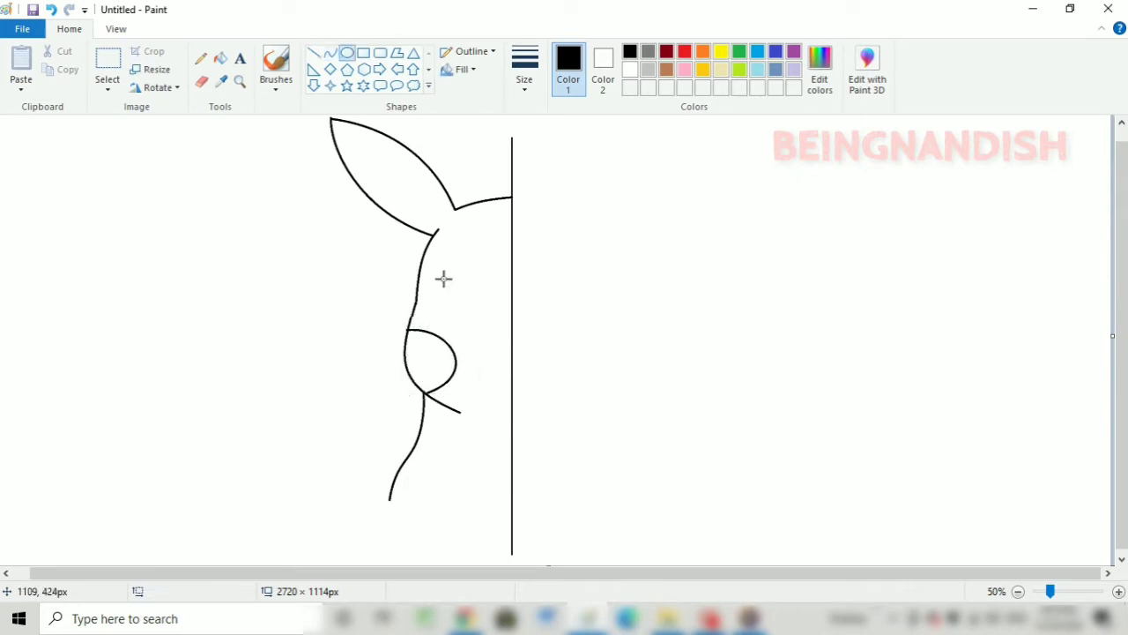
pyautogui.moveTo(444, 277)
pyautogui.mouseDown()
pyautogui.moveTo(484, 327)
pyautogui.moveTo(461, 298)
pyautogui.moveTo(479, 310)
pyautogui.mouseUp()
pyautogui.click(561, 315)
pyautogui.click(574, 297)
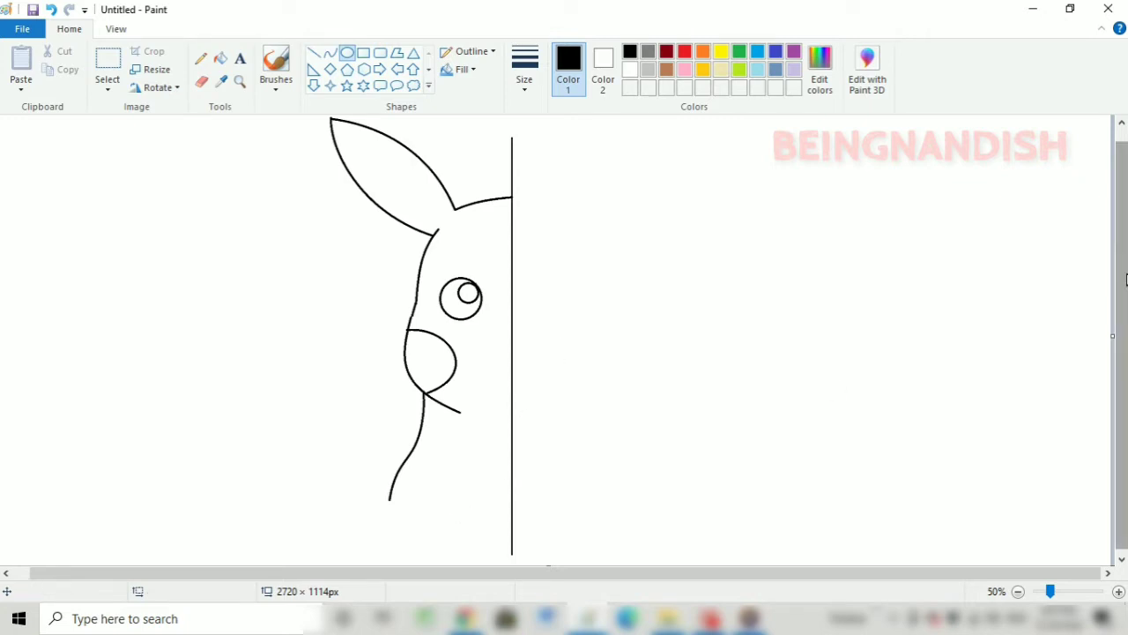
pyautogui.moveTo(1125, 278); pyautogui.dragTo(1124, 285)
pyautogui.moveTo(370, 483)
pyautogui.mouseDown()
pyautogui.moveTo(410, 511)
pyautogui.moveTo(363, 465)
pyautogui.moveTo(387, 493)
pyautogui.moveTo(373, 502)
pyautogui.moveTo(386, 521)
pyautogui.moveTo(371, 512)
pyautogui.moveTo(374, 527)
pyautogui.mouseUp()
pyautogui.click(51, 10)
# Draw the raised foot with its three toes at the lower end of the body curve, and erase the stray line ends.
pyautogui.click(330, 53)
pyautogui.click(379, 403)
pyautogui.moveTo(360, 506)
pyautogui.mouseDown()
pyautogui.moveTo(350, 493)
pyautogui.moveTo(373, 559)
pyautogui.moveTo(415, 549)
pyautogui.moveTo(342, 508)
pyautogui.moveTo(385, 566)
pyautogui.moveTo(393, 529)
pyautogui.moveTo(436, 534)
pyautogui.mouseUp()
pyautogui.click(422, 551)
pyautogui.moveTo(437, 541); pyautogui.dragTo(436, 541)
pyautogui.click(438, 540)
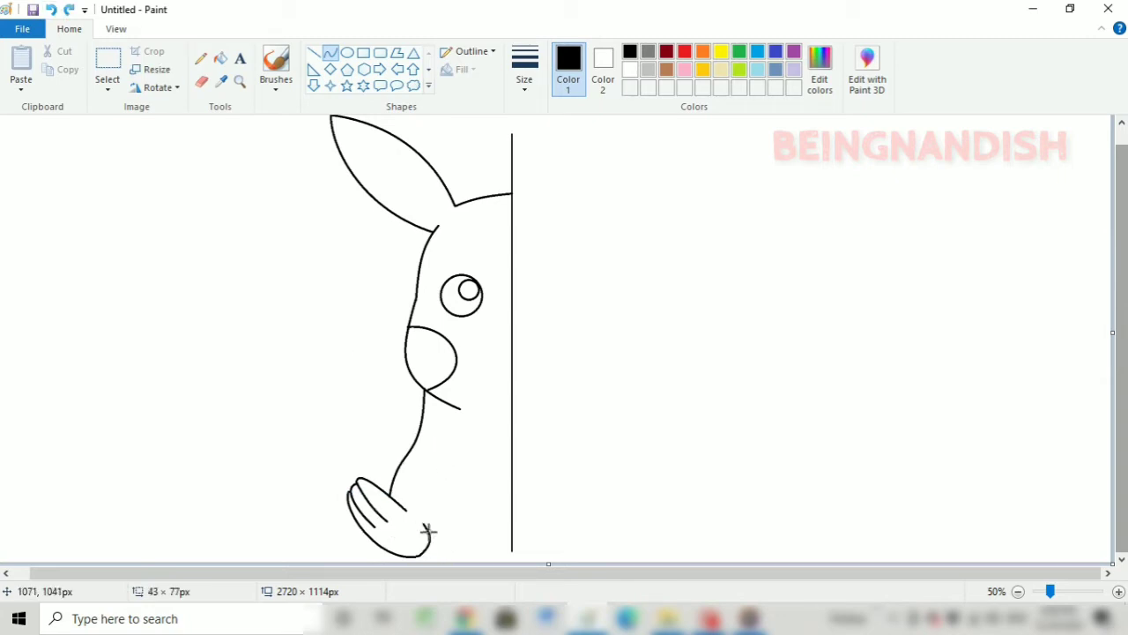
pyautogui.click(201, 80)
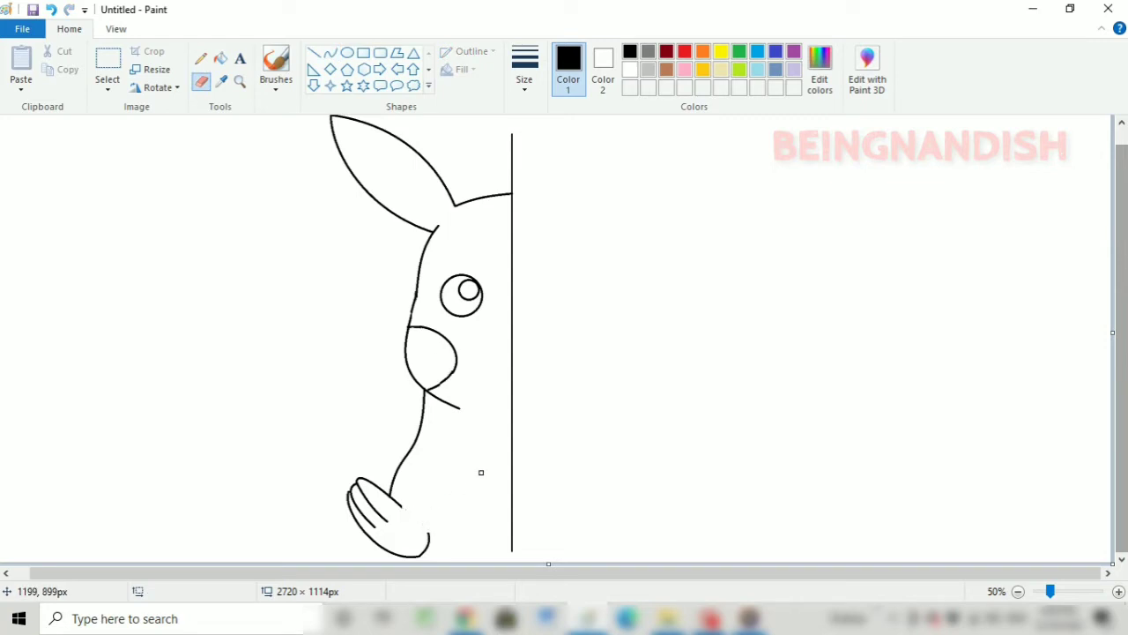
# Draw the outer edge of the front limb beside the foot as a curve about 87 × 185 px.
pyautogui.click(330, 53)
pyautogui.moveTo(418, 474); pyautogui.dragTo(459, 541)
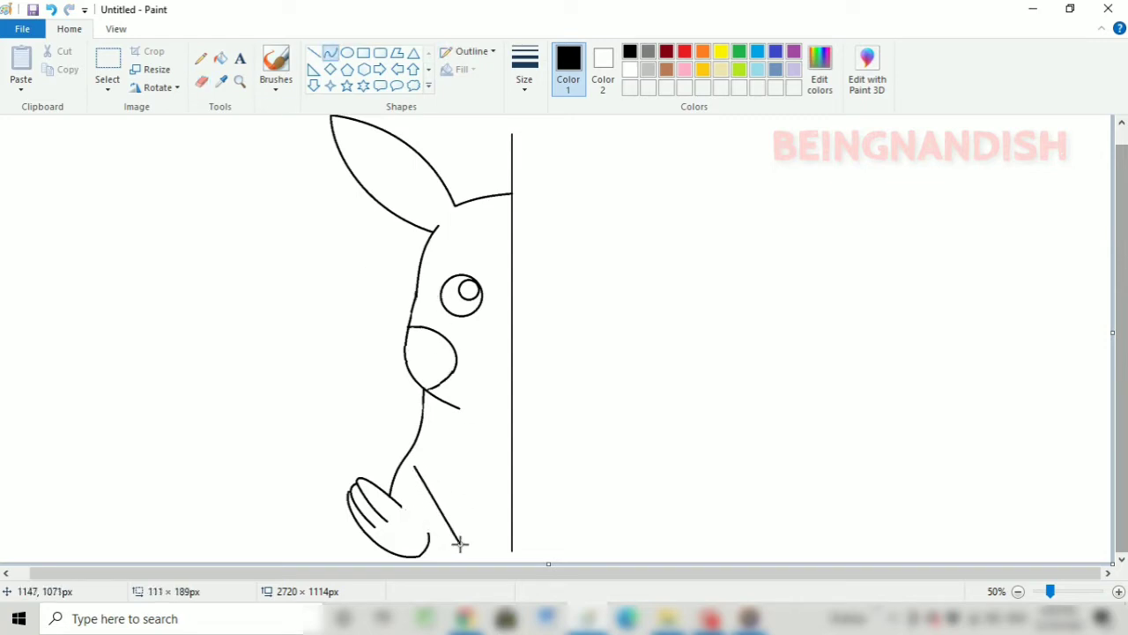
pyautogui.hotkey('ctrl', 'z')
pyautogui.moveTo(424, 470)
pyautogui.mouseDown()
pyautogui.moveTo(459, 544)
pyautogui.moveTo(433, 529)
pyautogui.mouseUp()
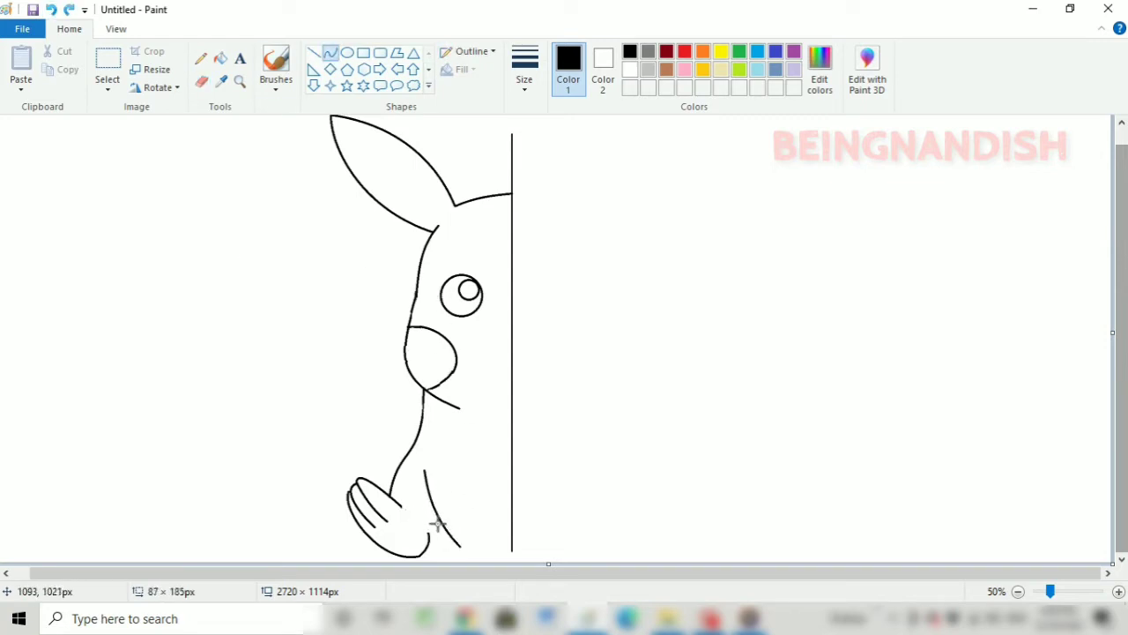
# Draw the inner edge of the front limb as a curve about 51 × 269 px close to the vertical line.
pyautogui.moveTo(472, 428); pyautogui.dragTo(497, 540)
pyautogui.moveTo(497, 531)
pyautogui.mouseDown()
pyautogui.moveTo(493, 465)
pyautogui.moveTo(500, 482)
pyautogui.moveTo(501, 471)
pyautogui.mouseUp()
pyautogui.moveTo(499, 427); pyautogui.dragTo(497, 430)
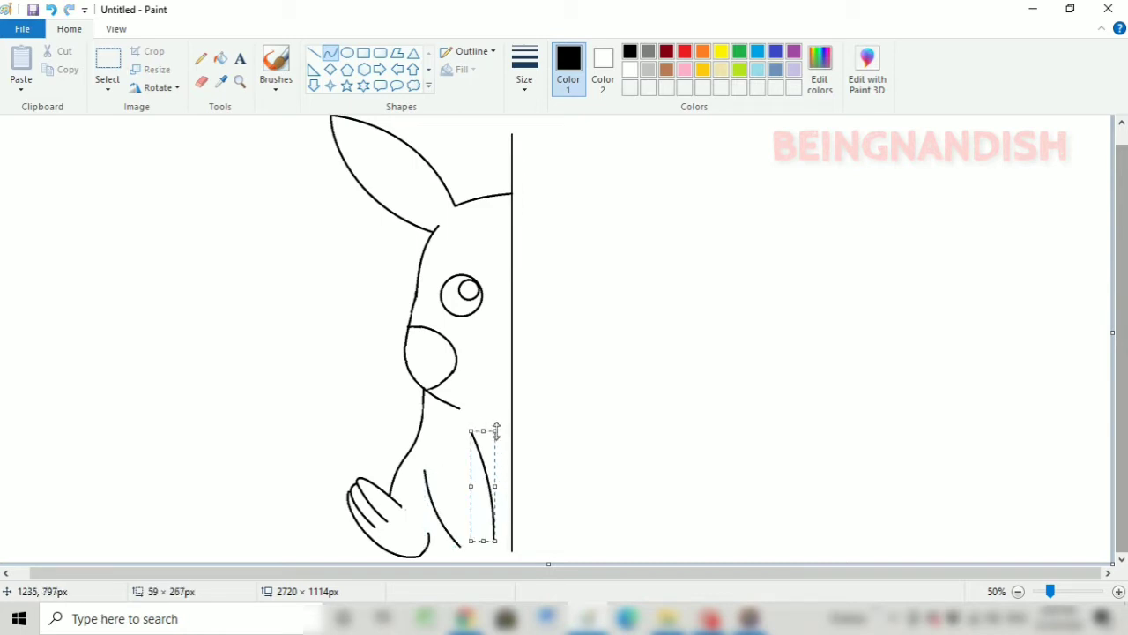
pyautogui.moveTo(497, 483)
pyautogui.mouseDown()
pyautogui.moveTo(482, 486)
pyautogui.moveTo(502, 485)
pyautogui.mouseUp()
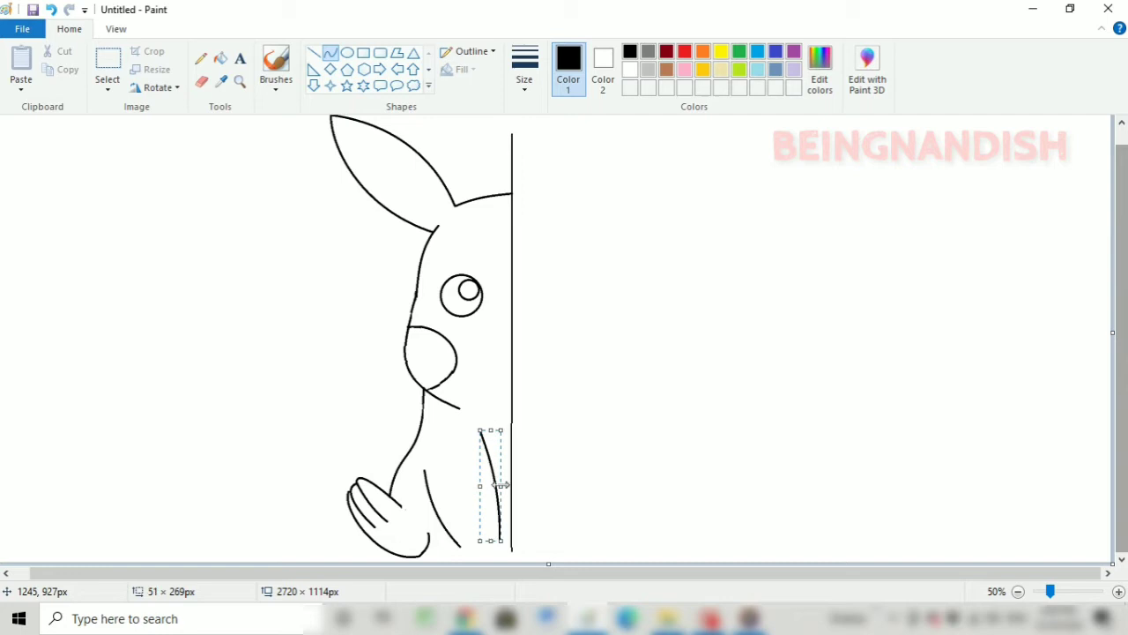
pyautogui.click(592, 447)
# Close the bottom of the front limb with a jagged row of claws and join it to the foot with a shallow curve.
pyautogui.click(115, 28)
pyautogui.click(20, 62)
pyautogui.moveTo(629, 574); pyautogui.dragTo(735, 574)
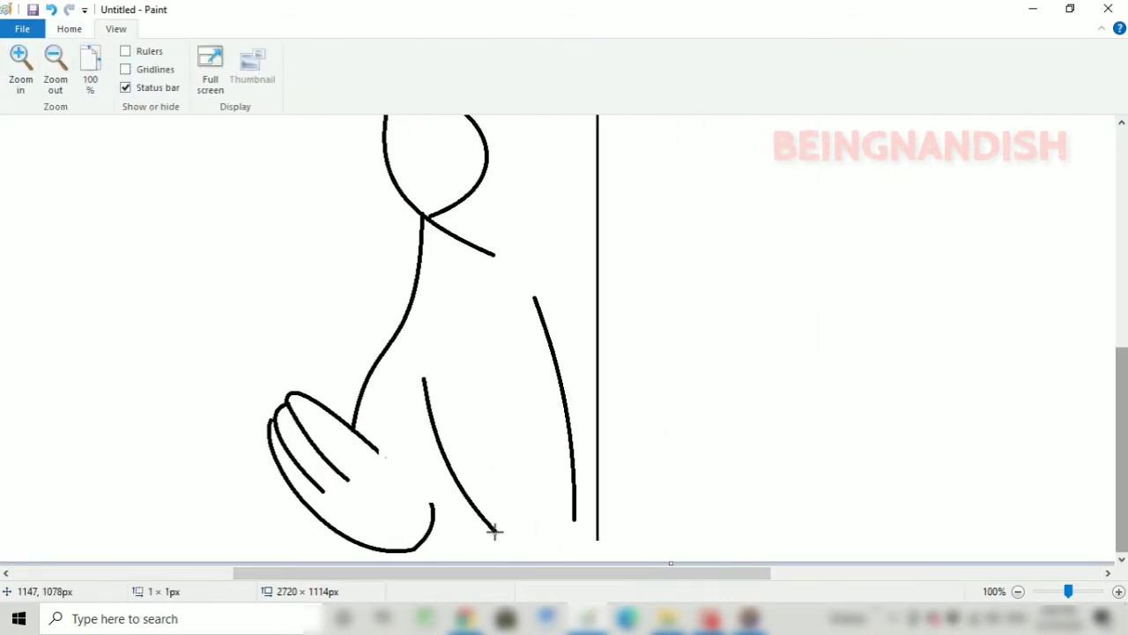
pyautogui.moveTo(495, 530)
pyautogui.mouseDown()
pyautogui.moveTo(502, 550)
pyautogui.moveTo(575, 528)
pyautogui.mouseUp()
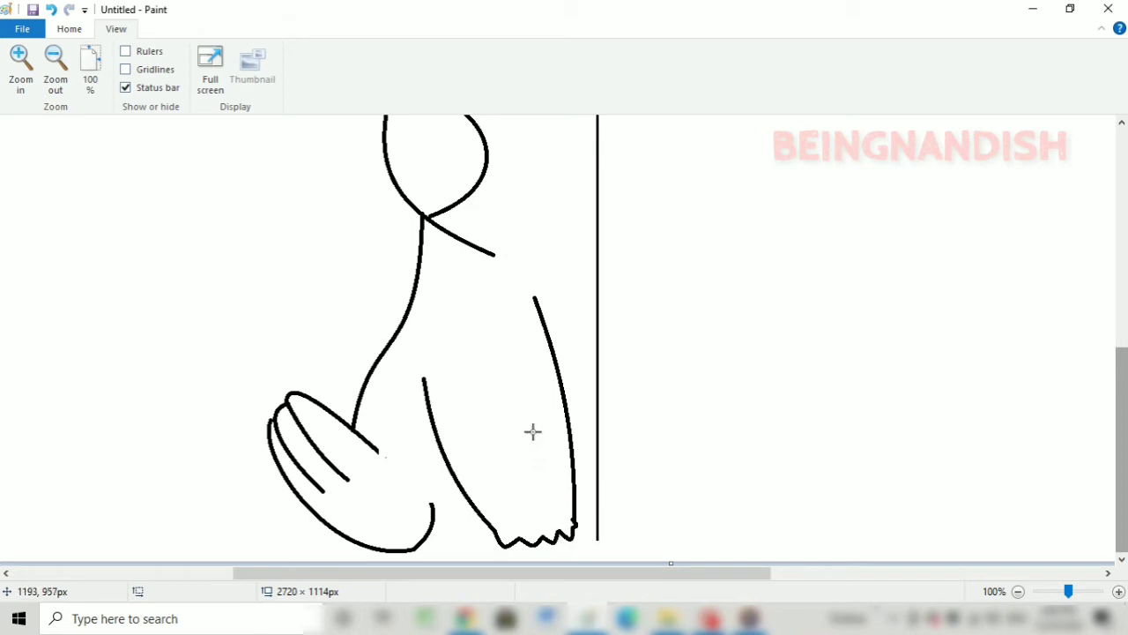
pyautogui.moveTo(424, 542)
pyautogui.mouseDown()
pyautogui.moveTo(477, 547)
pyautogui.moveTo(405, 548)
pyautogui.mouseUp()
pyautogui.click(69, 29)
pyautogui.click(330, 53)
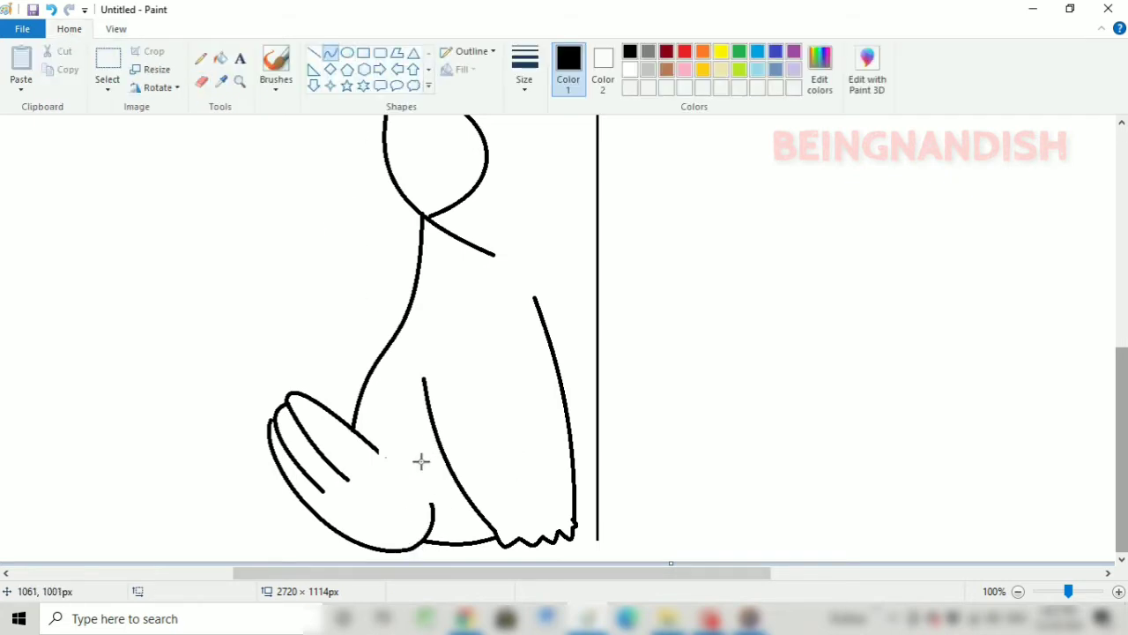
# Draw a curved marking about 38 × 170 px across the ear near its tip, fitted between both ear edges.
pyautogui.scroll(5, 421, 461)
pyautogui.moveTo(281, 154); pyautogui.dragTo(295, 283)
pyautogui.moveTo(287, 215)
pyautogui.mouseDown()
pyautogui.moveTo(273, 221)
pyautogui.moveTo(306, 222)
pyautogui.mouseUp()
pyautogui.moveTo(289, 283); pyautogui.dragTo(288, 293)
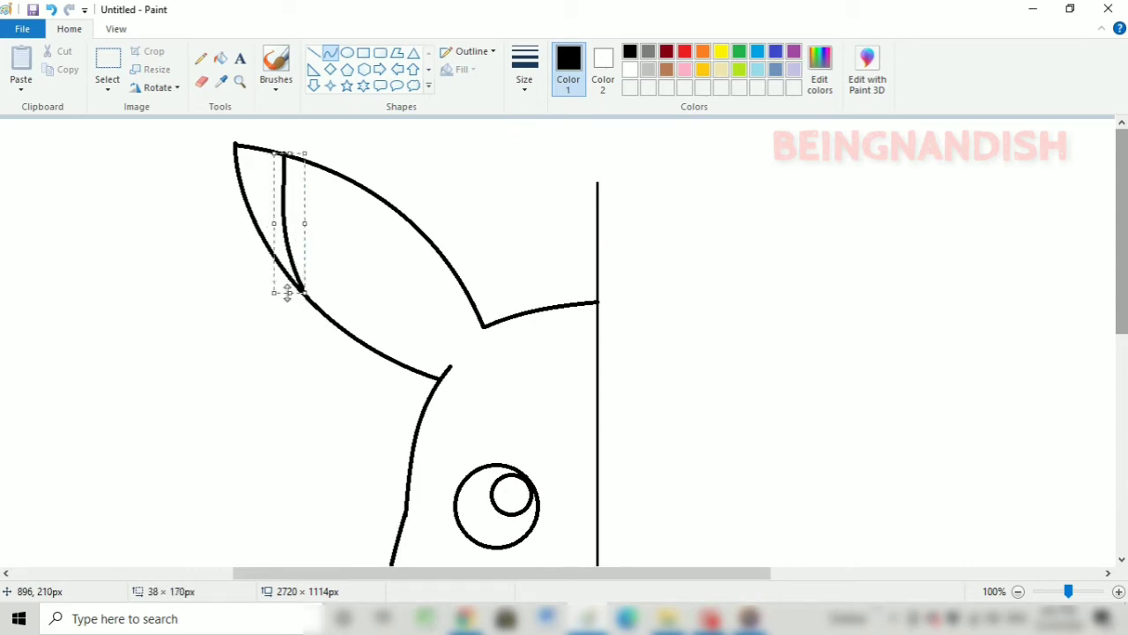
pyautogui.moveTo(290, 154); pyautogui.dragTo(291, 156)
pyautogui.click(381, 161)
pyautogui.click(202, 82)
# Draw half a smile below the eye, ending at the vertical line, and thicken its lower part with a second curve.
pyautogui.scroll(-5, 579, 326)
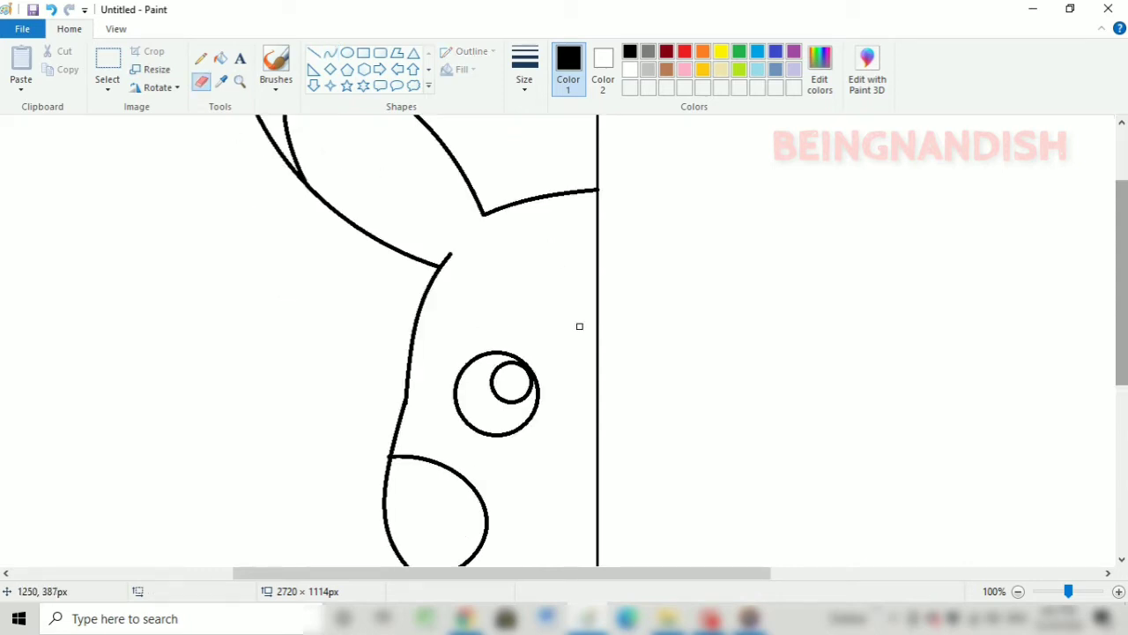
pyautogui.click(331, 54)
pyautogui.moveTo(526, 381)
pyautogui.mouseDown()
pyautogui.moveTo(600, 370)
pyautogui.moveTo(579, 390)
pyautogui.moveTo(598, 372)
pyautogui.moveTo(525, 364)
pyautogui.moveTo(599, 363)
pyautogui.moveTo(570, 392)
pyautogui.mouseUp()
pyautogui.click(582, 385)
pyautogui.click(644, 391)
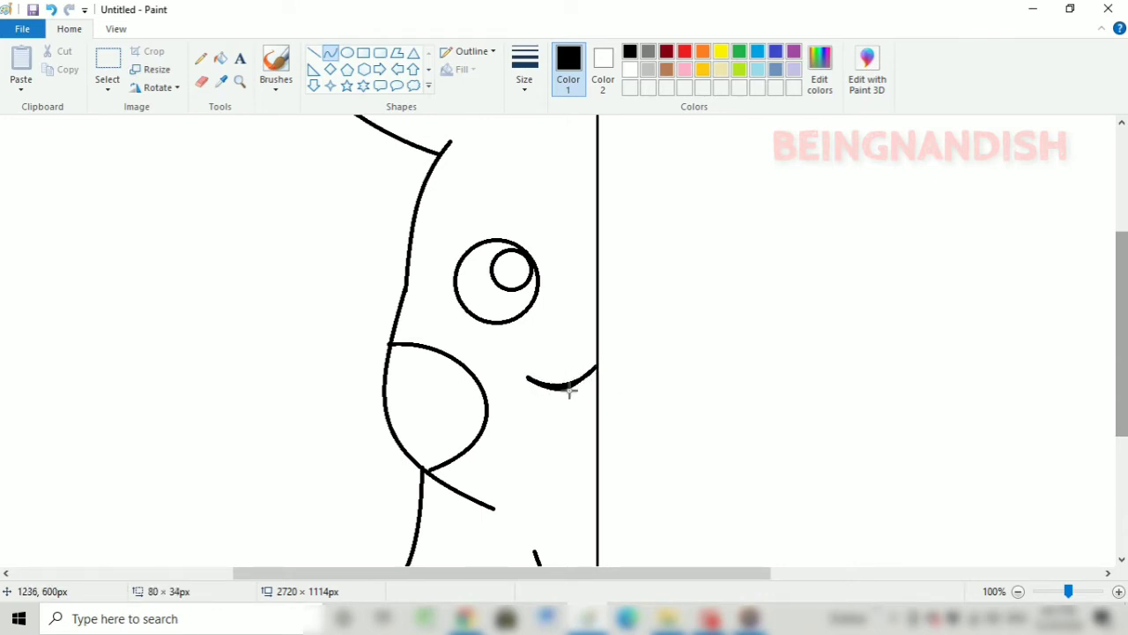
pyautogui.click(581, 391)
pyautogui.click(675, 340)
# Draw a solid black nose from an ellipse about 35 × 11 px on the vertical line, and erase its half beyond the line.
pyautogui.click(347, 53)
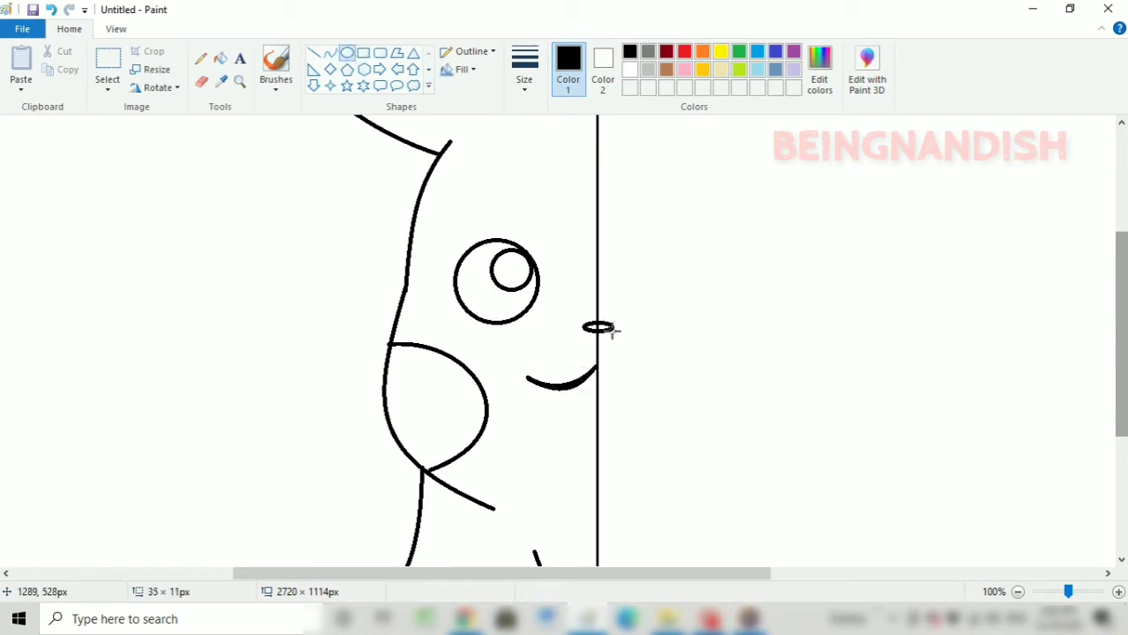
pyautogui.click(201, 81)
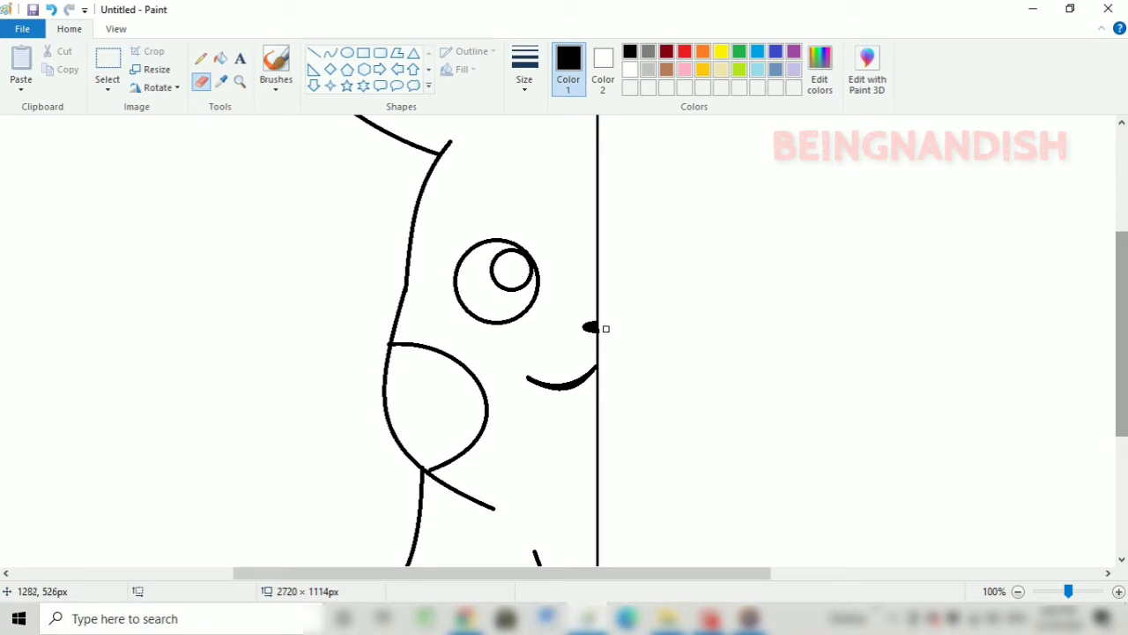
pyautogui.scroll(3, 617, 330)
# Mix a darker shade of gold, add it to the custom colors and use it as Color 1 for drawing curves.
pyautogui.scroll(-3, 648, 306)
pyautogui.click(330, 53)
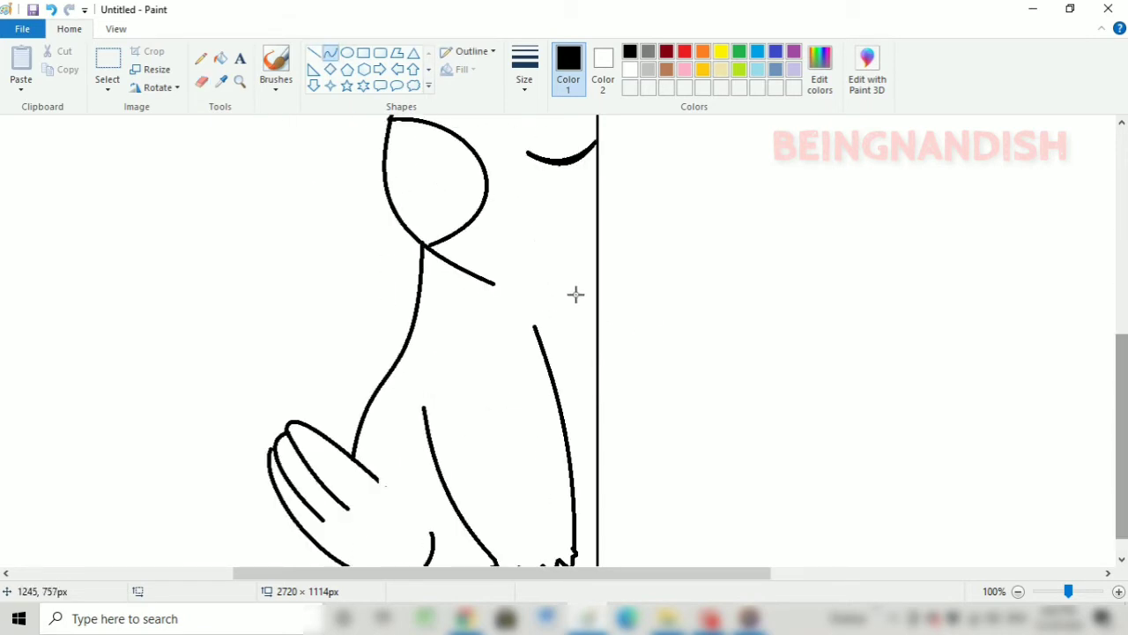
pyautogui.click(704, 71)
pyautogui.click(820, 71)
pyautogui.moveTo(742, 268); pyautogui.dragTo(741, 288)
pyautogui.click(618, 420)
pyautogui.click(412, 419)
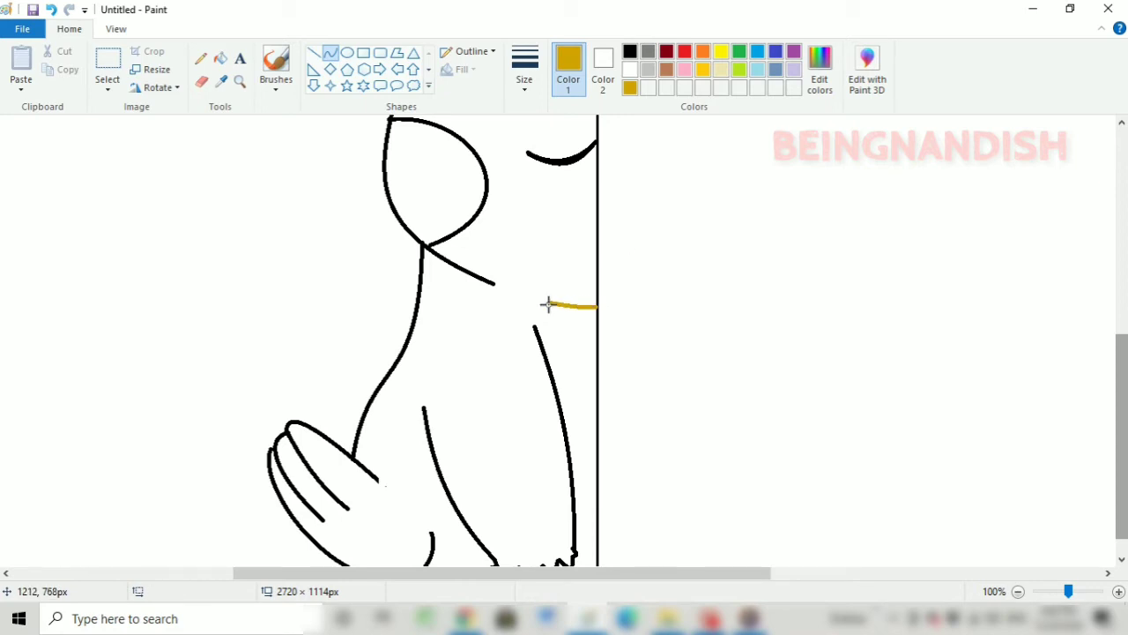
# Complete a gold crescent against the vertical line below the mouth, and erase the upper ends of both front-limb lines.
pyautogui.moveTo(549, 305); pyautogui.dragTo(574, 329)
pyautogui.click(201, 80)
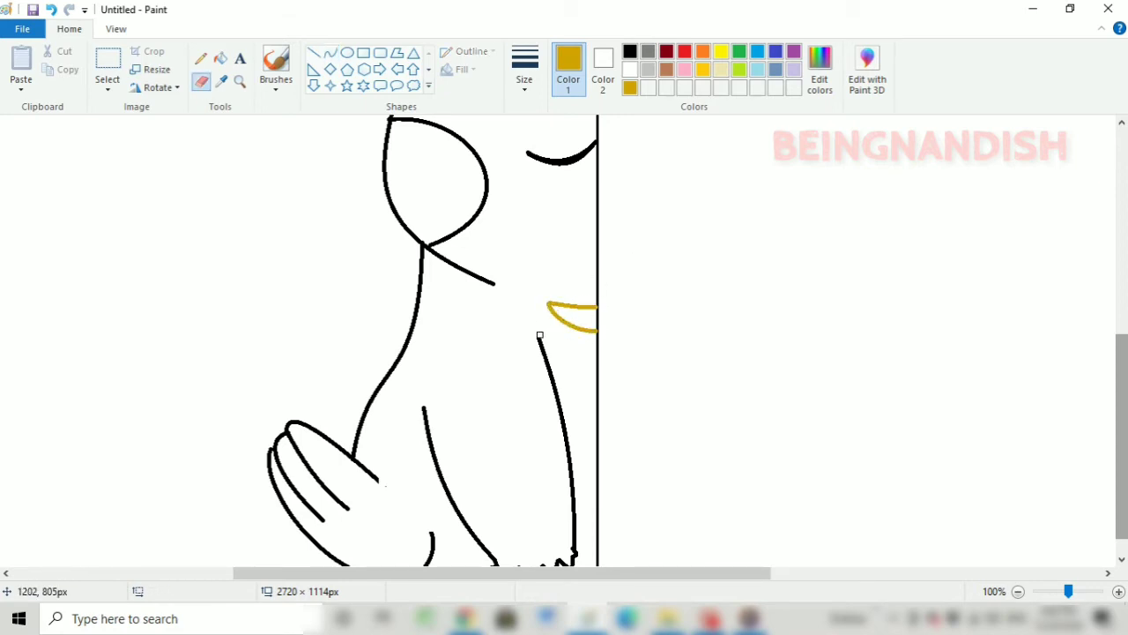
pyautogui.scroll(-1, 498, 410)
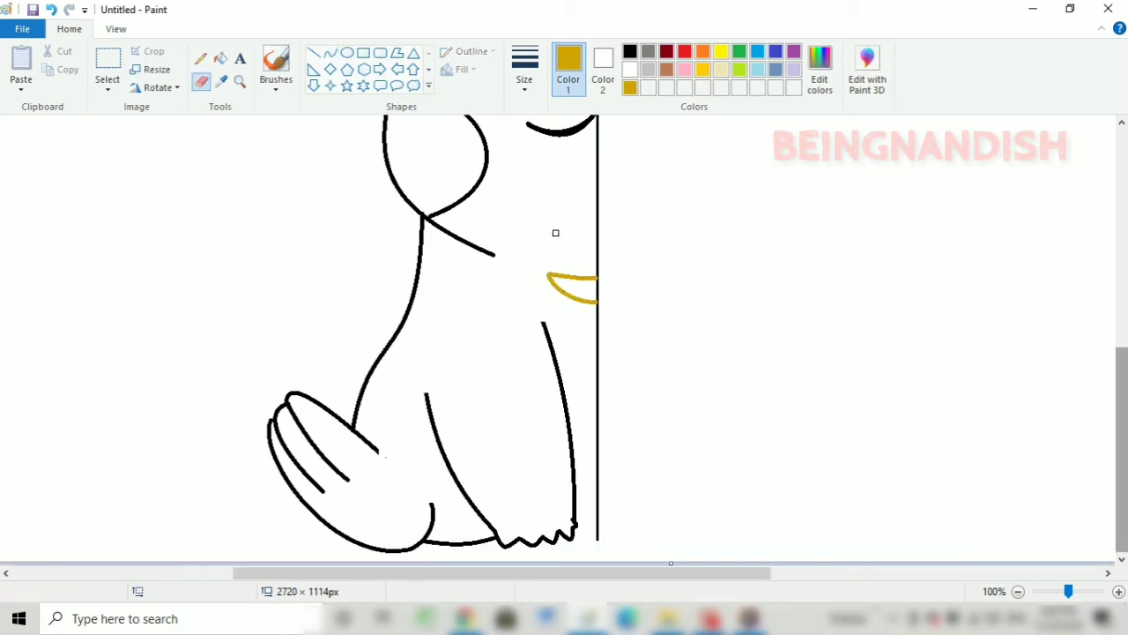
# Draw gold shading curves between the vertical line and the front limb, and from the limb across the hind foot and its toes.
pyautogui.click(329, 54)
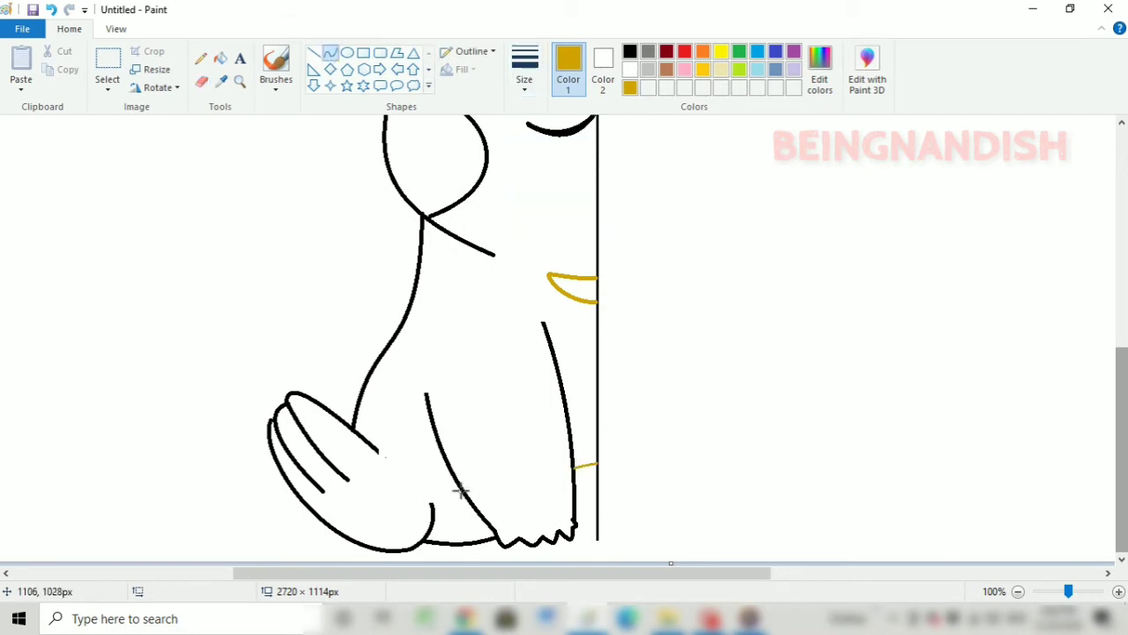
pyautogui.moveTo(455, 479)
pyautogui.mouseDown()
pyautogui.moveTo(411, 508)
pyautogui.moveTo(389, 478)
pyautogui.moveTo(322, 448)
pyautogui.moveTo(365, 468)
pyautogui.moveTo(339, 448)
pyautogui.moveTo(299, 457)
pyautogui.mouseUp()
pyautogui.click(358, 398)
pyautogui.click(115, 29)
pyautogui.click(21, 63)
pyautogui.hotkey('ctrl', 'z')
pyautogui.moveTo(630, 344); pyautogui.dragTo(600, 348)
pyautogui.moveTo(627, 351); pyautogui.dragTo(571, 380)
pyautogui.click(651, 286)
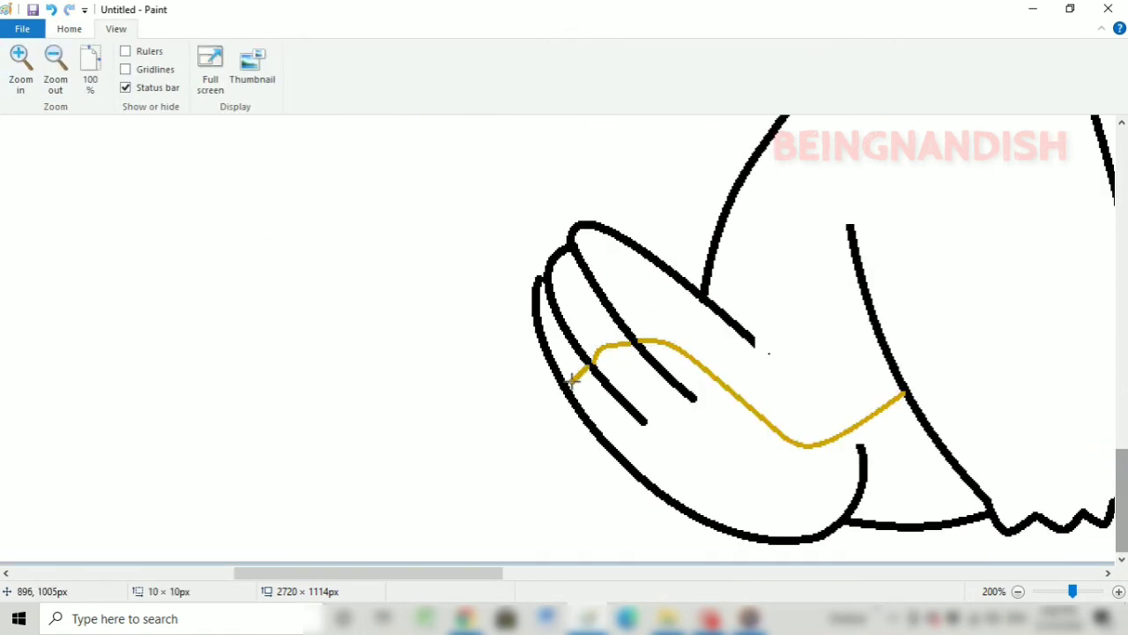
pyautogui.click(641, 291)
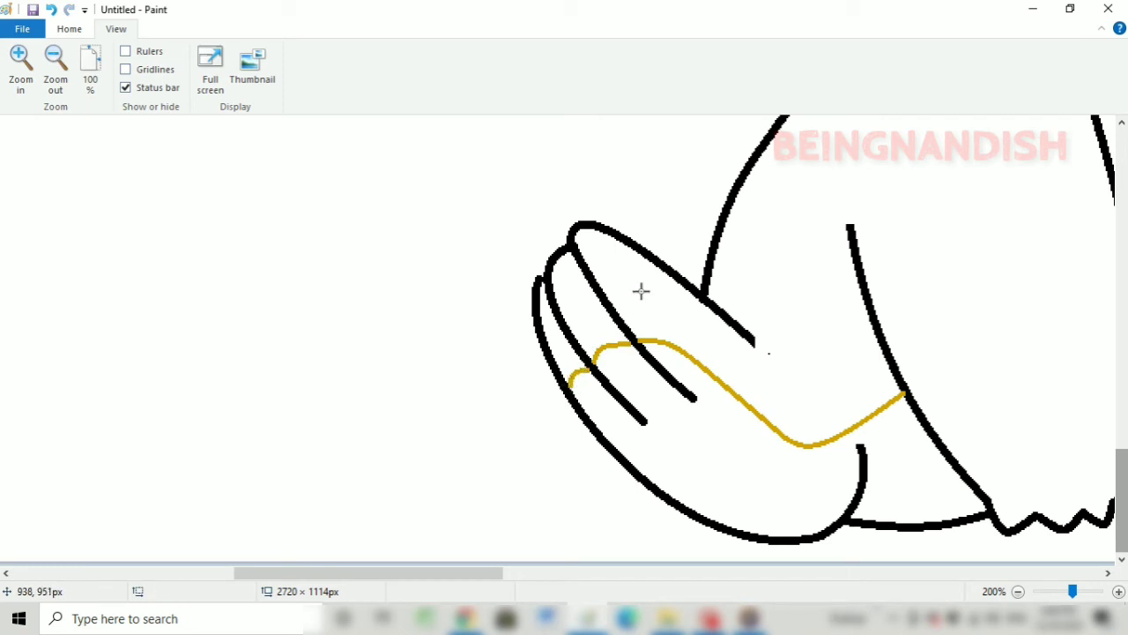
# Draw a short black curve closing the belly's bottom between the front paw and the vertical line.
pyautogui.hscroll(5, 586, 421)
pyautogui.click(69, 28)
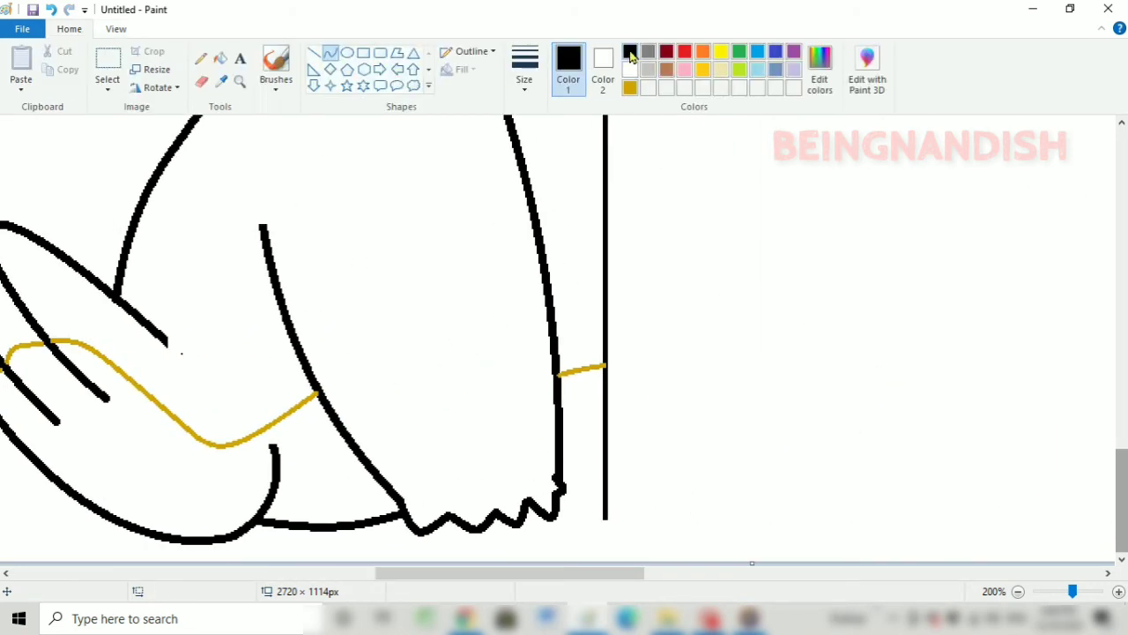
pyautogui.moveTo(561, 478); pyautogui.dragTo(603, 479)
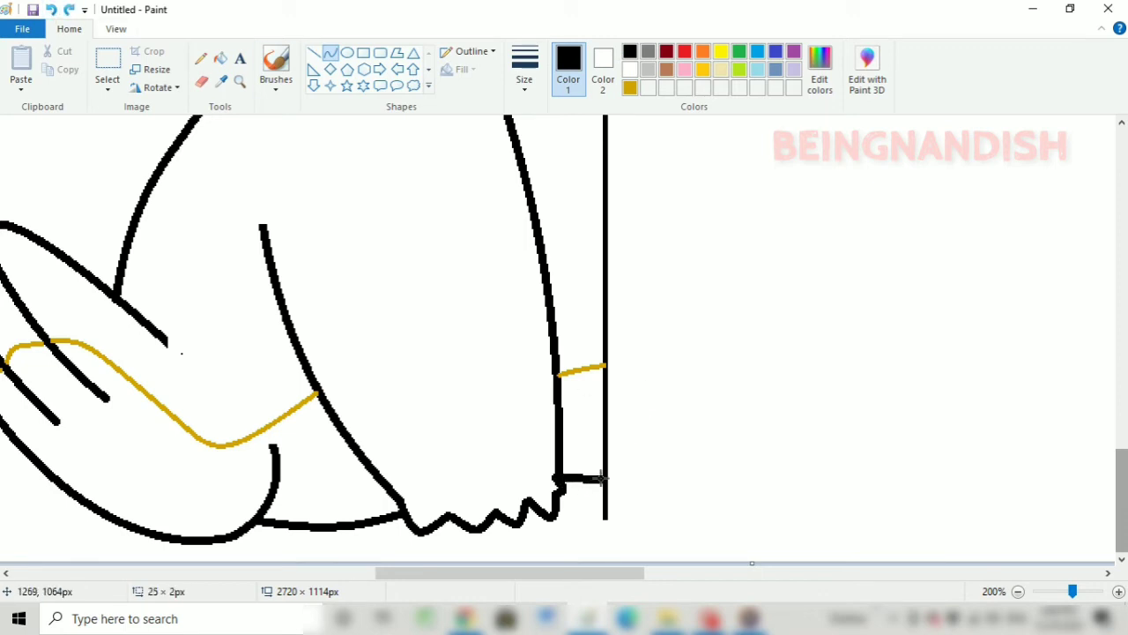
# Fill the lower hind foot, the patch beside the vertical line and the chest crescent with the custom dark gold.
pyautogui.click(629, 88)
pyautogui.click(221, 58)
pyautogui.click(101, 396)
pyautogui.click(593, 410)
pyautogui.scroll(4, 597, 409)
pyautogui.click(585, 459)
pyautogui.scroll(1, 586, 455)
# Mix a darker red with RGB 223, 0, 0 and fill the cheek with it.
pyautogui.click(684, 52)
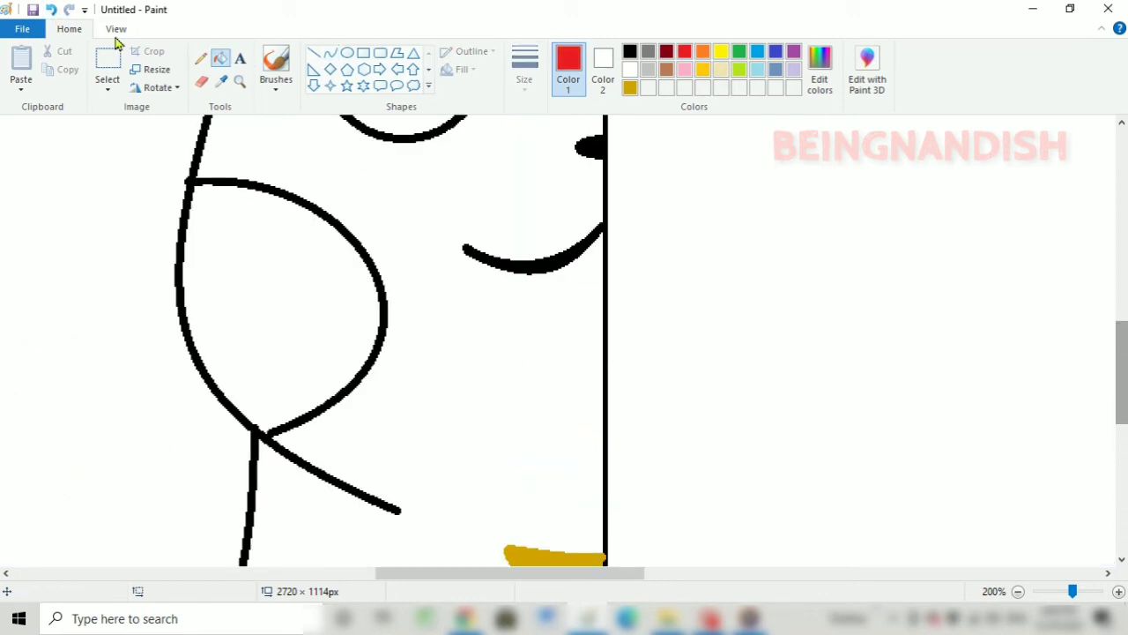
pyautogui.click(116, 30)
pyautogui.click(56, 67)
pyautogui.click(69, 29)
pyautogui.click(822, 87)
pyautogui.moveTo(739, 269); pyautogui.dragTo(738, 283)
pyautogui.click(395, 234)
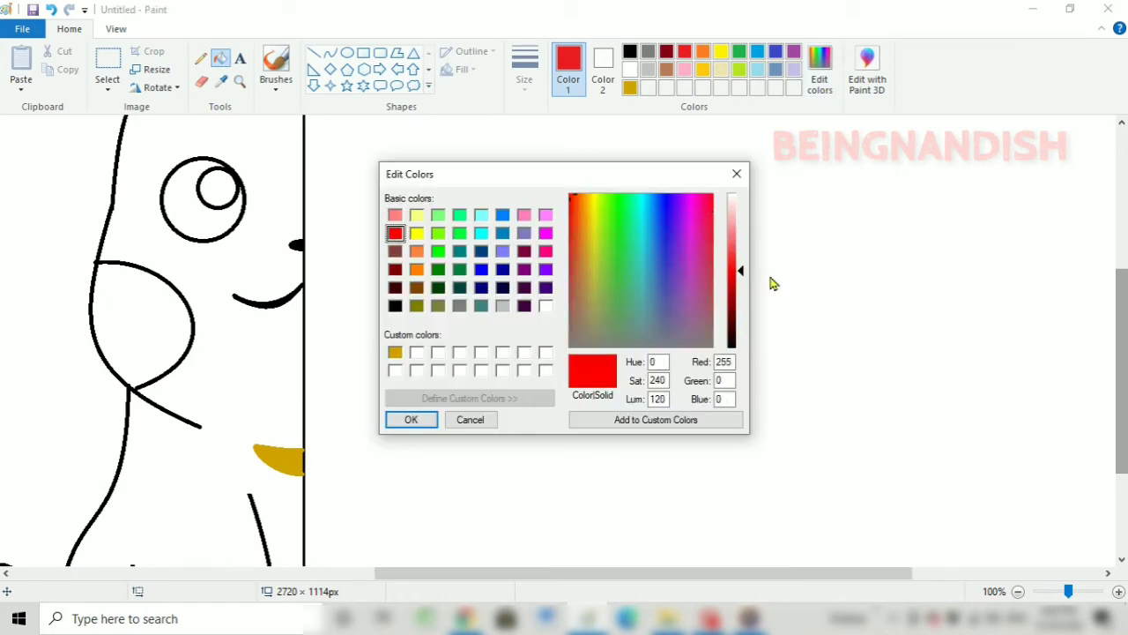
pyautogui.click(411, 420)
pyautogui.click(147, 326)
pyautogui.moveTo(485, 574); pyautogui.dragTo(424, 575)
pyautogui.scroll(2, 478, 202)
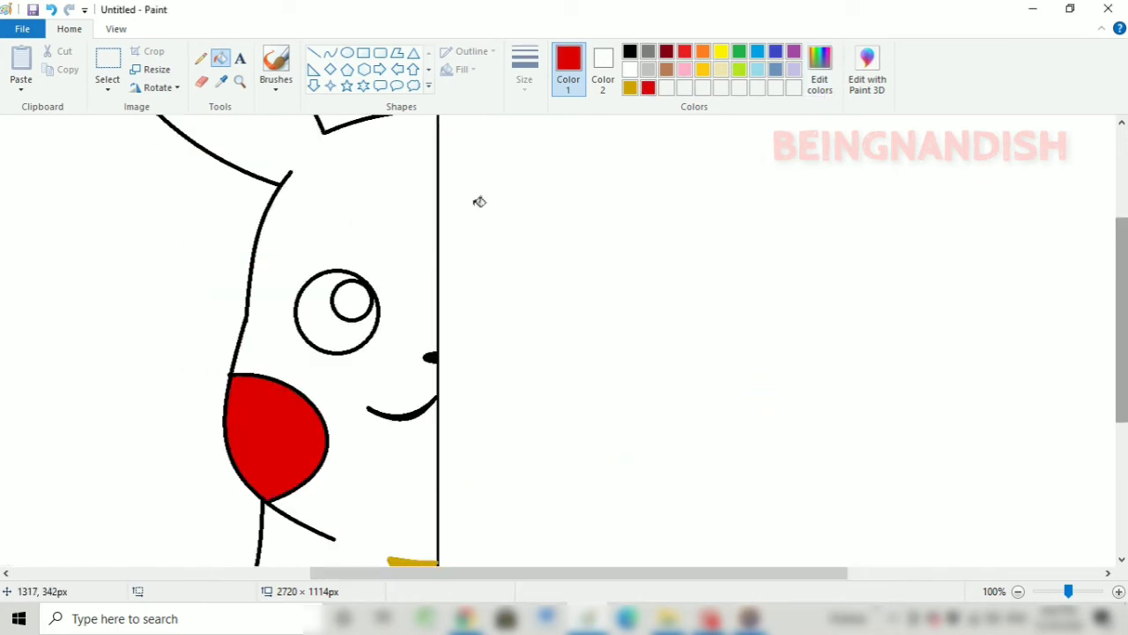
pyautogui.click(702, 52)
pyautogui.click(820, 66)
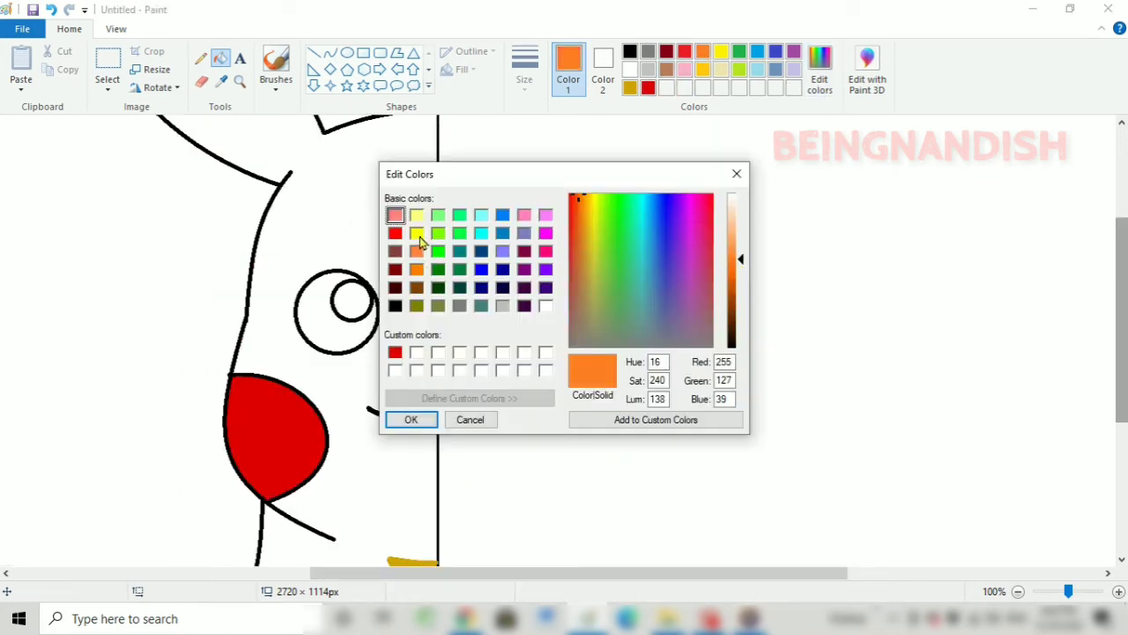
pyautogui.click(737, 174)
# Darken the palette gold to a brown shade, add it to the custom colors and use it as Color 1.
pyautogui.click(703, 69)
pyautogui.click(820, 81)
pyautogui.moveTo(741, 266); pyautogui.dragTo(742, 301)
pyautogui.click(656, 420)
pyautogui.click(419, 420)
# Draw a wavy brown curve across the lower part of the eye, dipping in the middle.
pyautogui.click(116, 29)
pyautogui.click(20, 64)
pyautogui.click(69, 30)
pyautogui.click(331, 53)
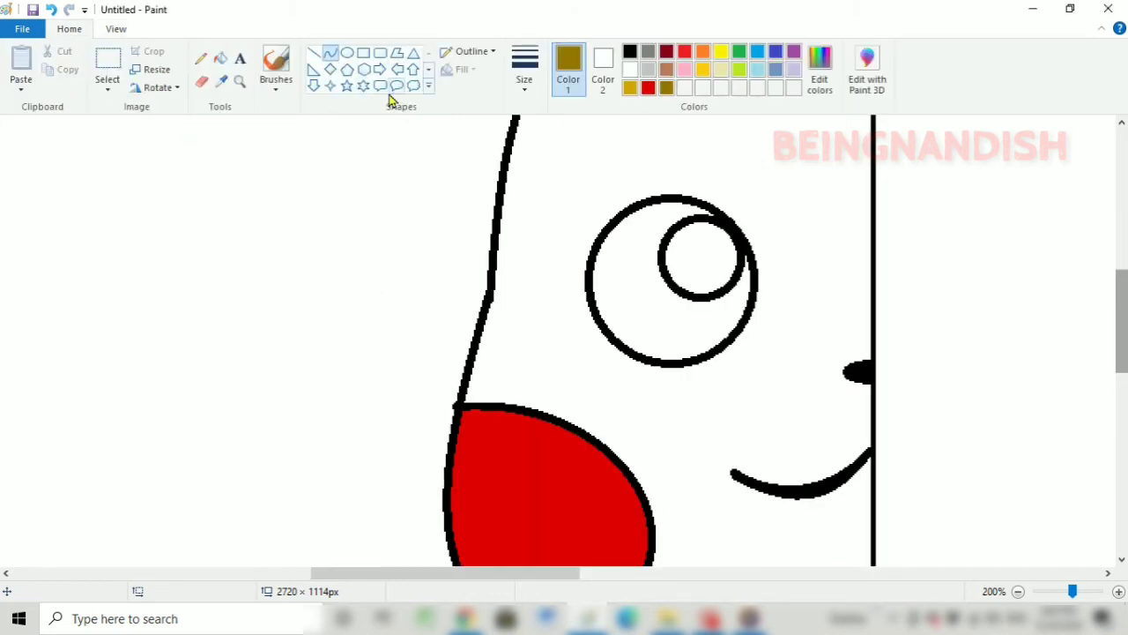
pyautogui.moveTo(604, 313)
pyautogui.mouseDown()
pyautogui.moveTo(684, 330)
pyautogui.moveTo(632, 326)
pyautogui.moveTo(643, 277)
pyautogui.moveTo(686, 330)
pyautogui.moveTo(726, 343)
pyautogui.mouseUp()
pyautogui.click(731, 310)
pyautogui.click(715, 321)
pyautogui.click(665, 329)
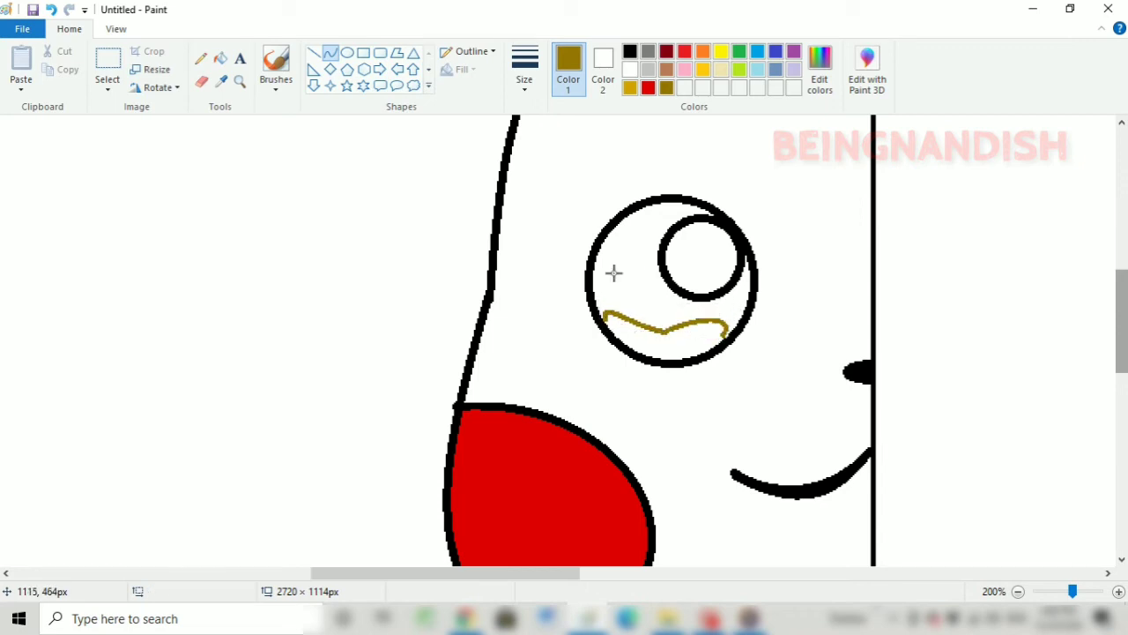
# Redraw the right half of the eye's brown curve more smoothly and fill the area below it with brown.
pyautogui.click(52, 12)
pyautogui.click(202, 86)
pyautogui.click(333, 54)
pyautogui.moveTo(665, 330)
pyautogui.mouseDown()
pyautogui.moveTo(712, 319)
pyautogui.moveTo(723, 335)
pyautogui.moveTo(728, 312)
pyautogui.mouseUp()
pyautogui.doubleClick(691, 330)
pyautogui.click(220, 58)
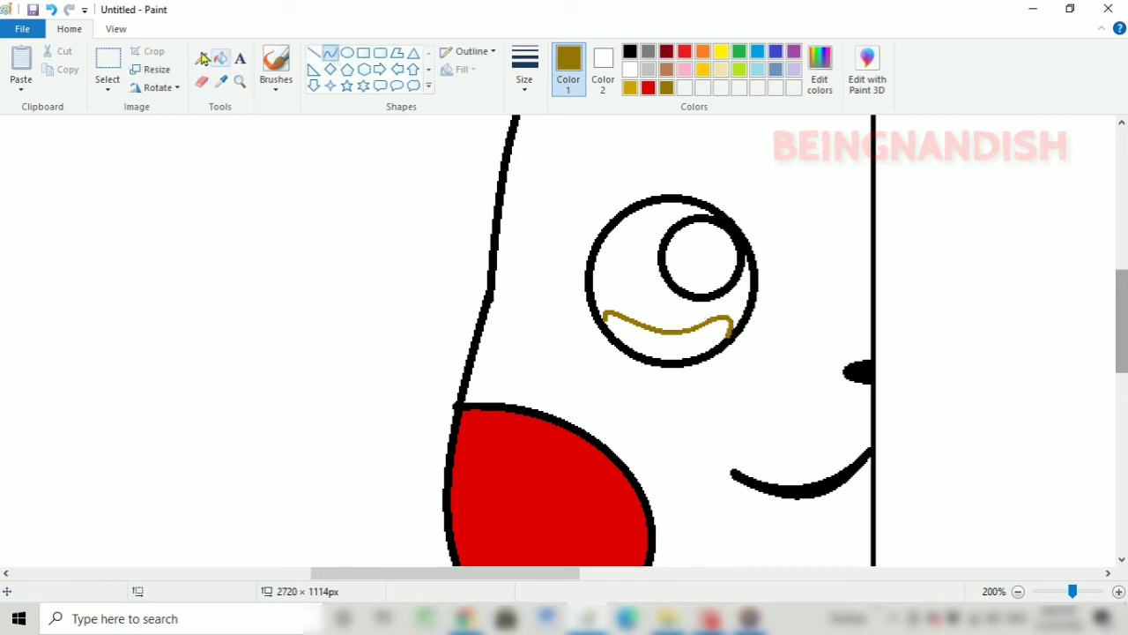
pyautogui.click(670, 328)
# Mix a near-black with RGB 15, 15, 15, add it to the custom colors and use it as Color 1.
pyautogui.click(630, 52)
pyautogui.click(820, 70)
pyautogui.click(740, 337)
pyautogui.click(625, 418)
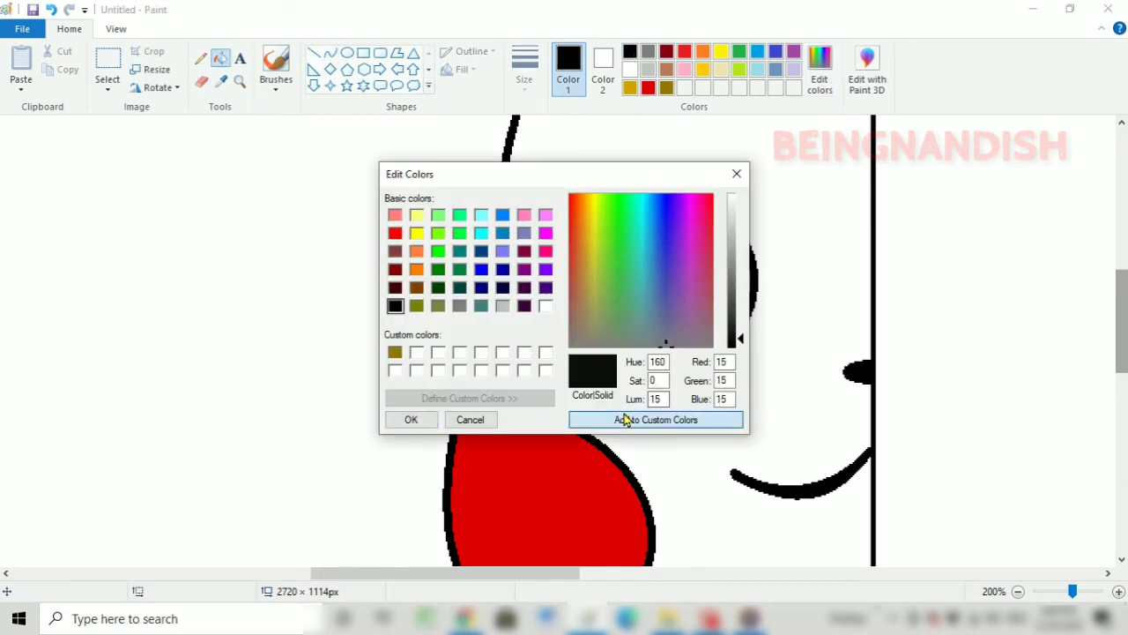
pyautogui.click(411, 420)
# Fill the eye around its highlight and the tip of the ear with the near-black.
pyautogui.click(632, 251)
pyautogui.scroll(5, 546, 236)
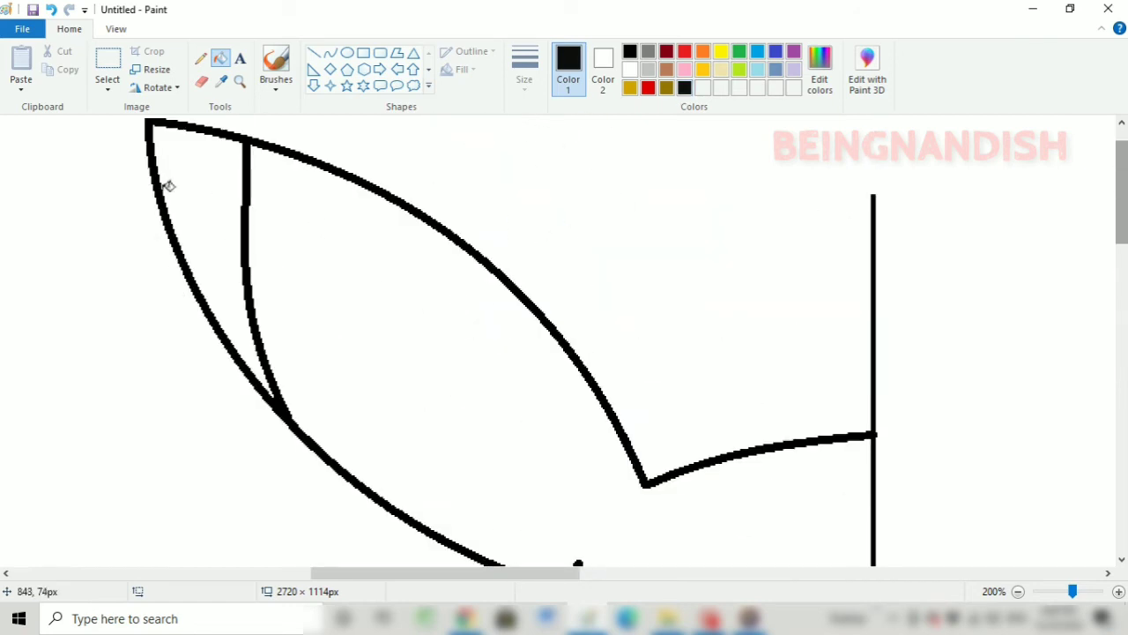
pyautogui.click(187, 188)
# Fill the ear, head, body, limbs and toes with the palette's gold.
pyautogui.click(116, 30)
pyautogui.click(51, 78)
pyautogui.click(51, 79)
pyautogui.click(69, 29)
pyautogui.click(703, 70)
pyautogui.click(492, 251)
pyautogui.click(362, 506)
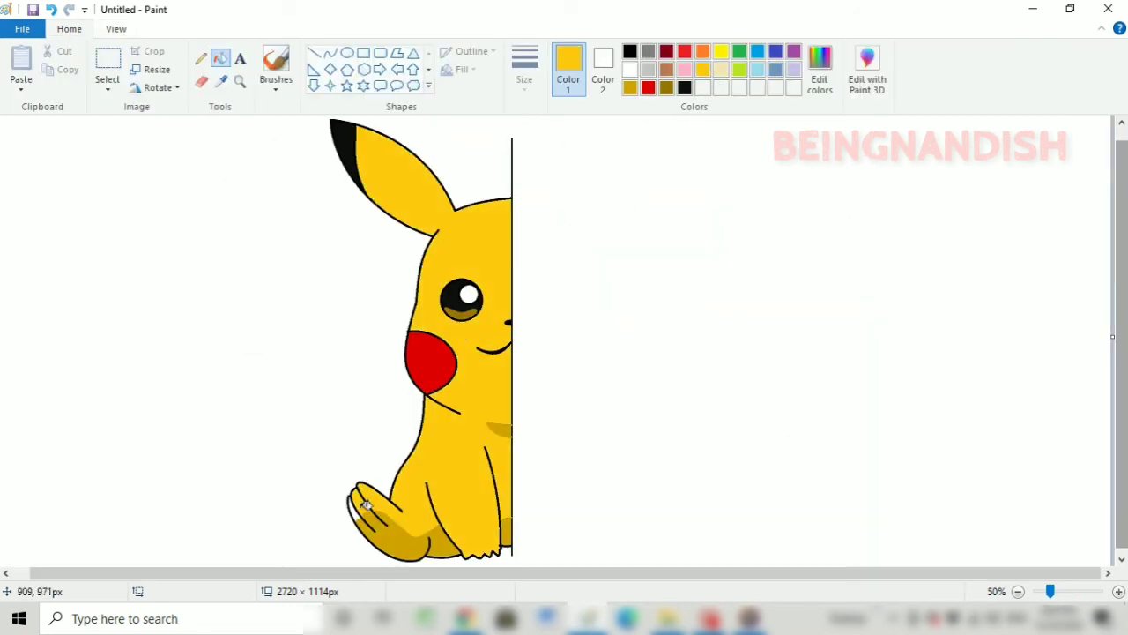
# Select the colored half figure up to the vertical line, cut it and delete the leftover line.
pyautogui.click(107, 62)
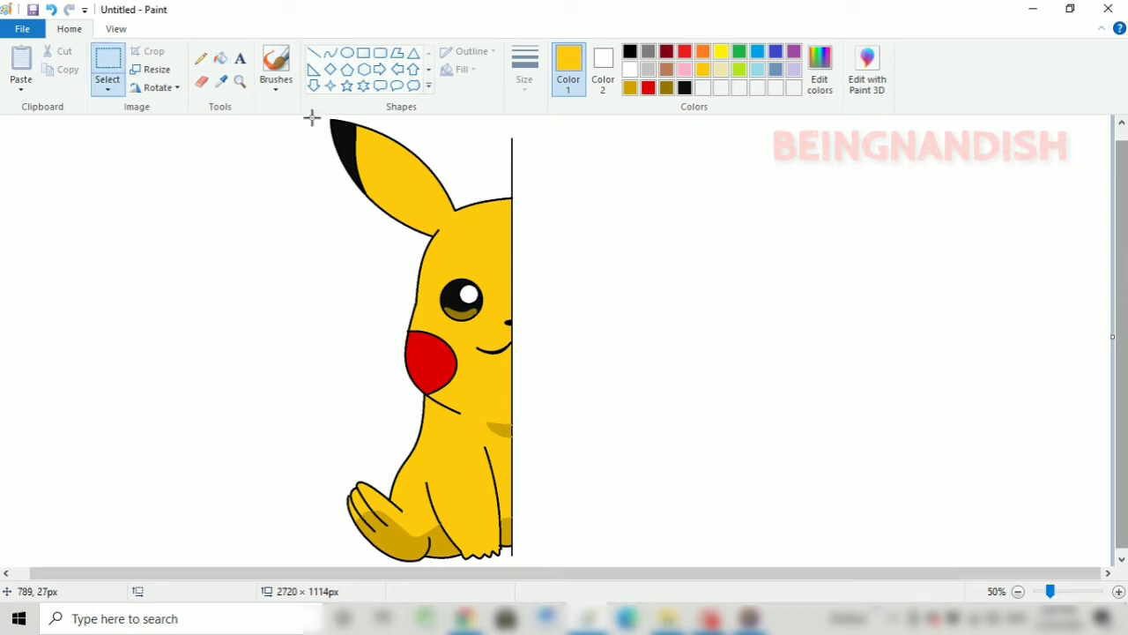
pyautogui.moveTo(459, 453); pyautogui.dragTo(512, 565)
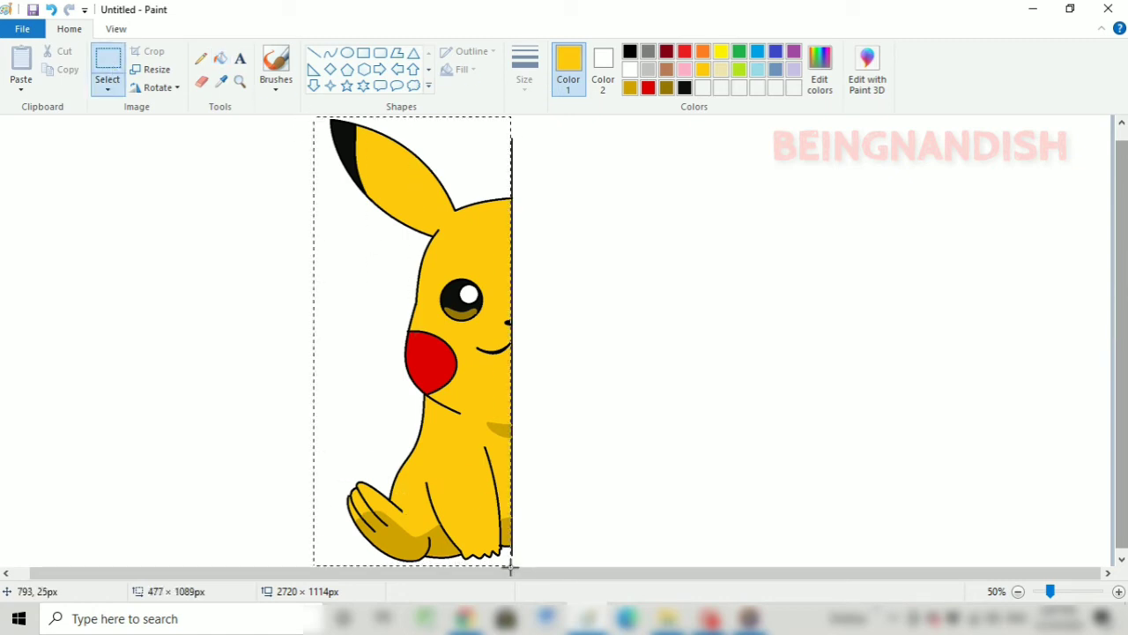
pyautogui.rightClick(452, 336)
pyautogui.click(490, 347)
pyautogui.moveTo(476, 124); pyautogui.dragTo(569, 561)
pyautogui.press('Delete')
# Paste the half figure back and move it to the middle of the canvas.
pyautogui.moveTo(588, 619)
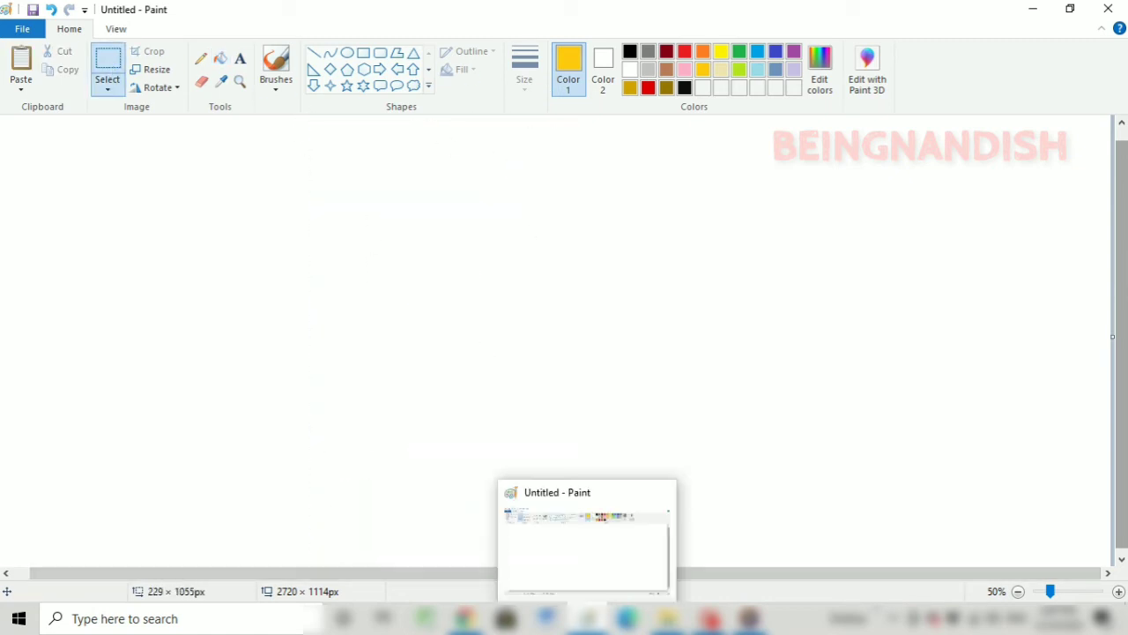
pyautogui.click(21, 70)
pyautogui.moveTo(83, 284); pyautogui.dragTo(393, 295)
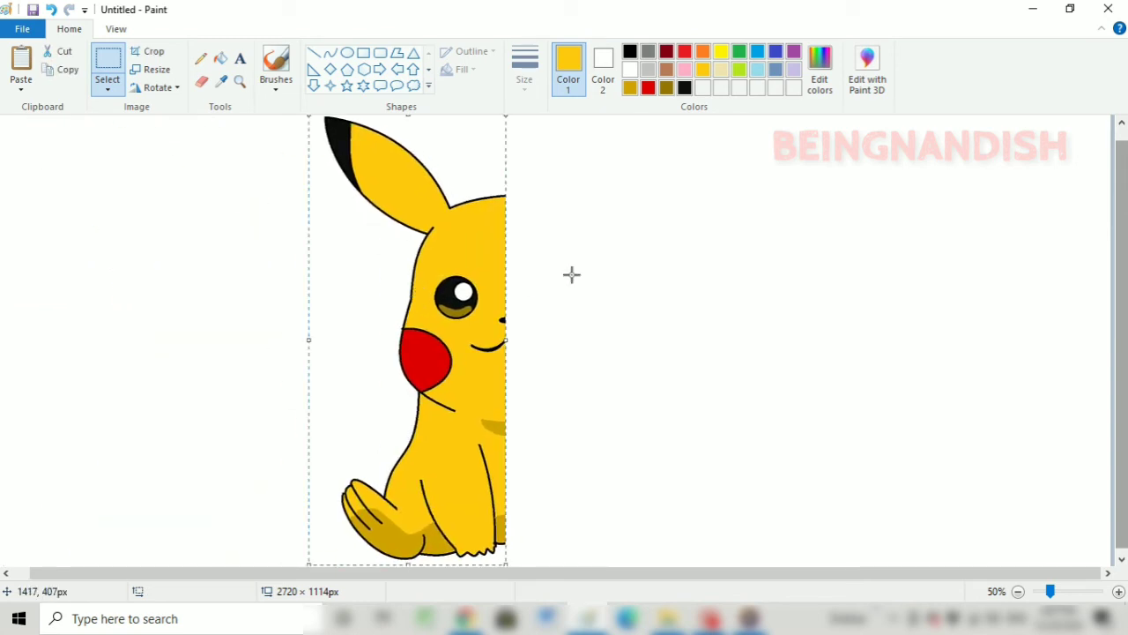
# Paste a second copy of the half figure, flip it horizontally and join it to the first half.
pyautogui.click(116, 28)
pyautogui.rightClick(134, 208)
pyautogui.click(176, 259)
pyautogui.rightClick(155, 274)
pyautogui.moveTo(216, 408)
pyautogui.click(305, 494)
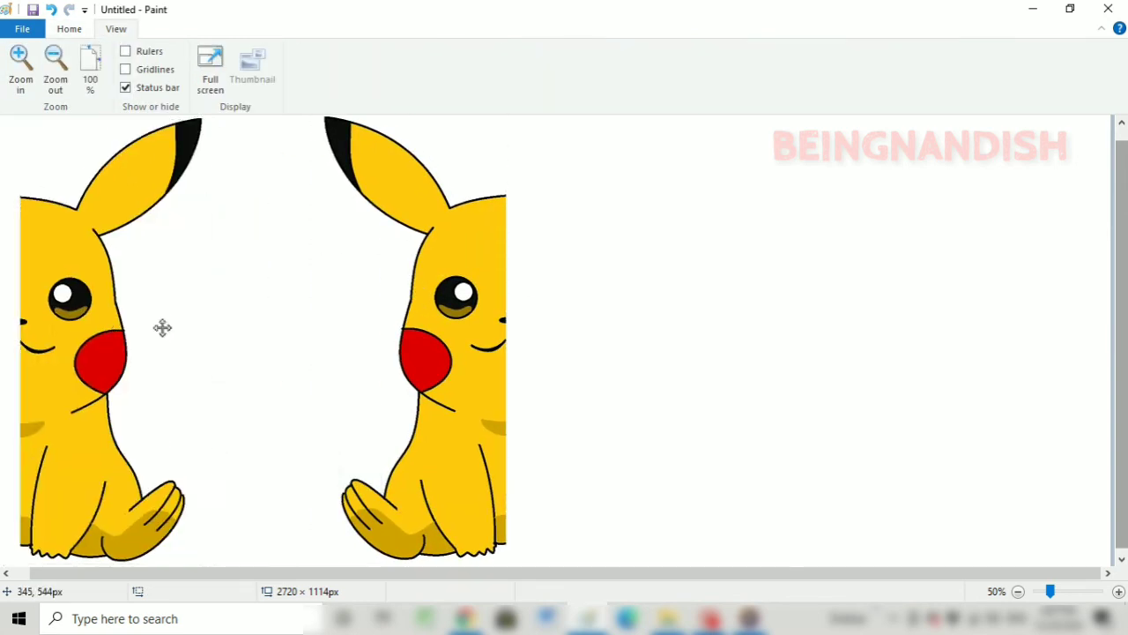
pyautogui.moveTo(162, 327); pyautogui.dragTo(574, 327)
pyautogui.click(761, 299)
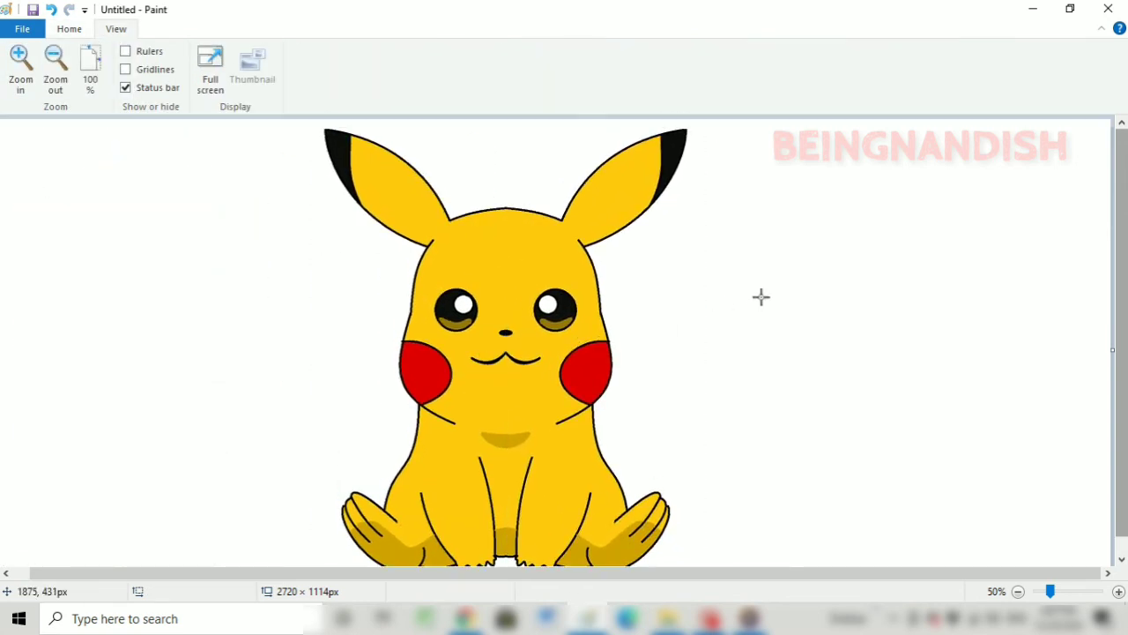
# Set a black outline with a new thickness and draw the tail's curved upper edge outward from the right side of the head.
pyautogui.scroll(-1, 761, 297)
pyautogui.click(70, 28)
pyautogui.click(314, 53)
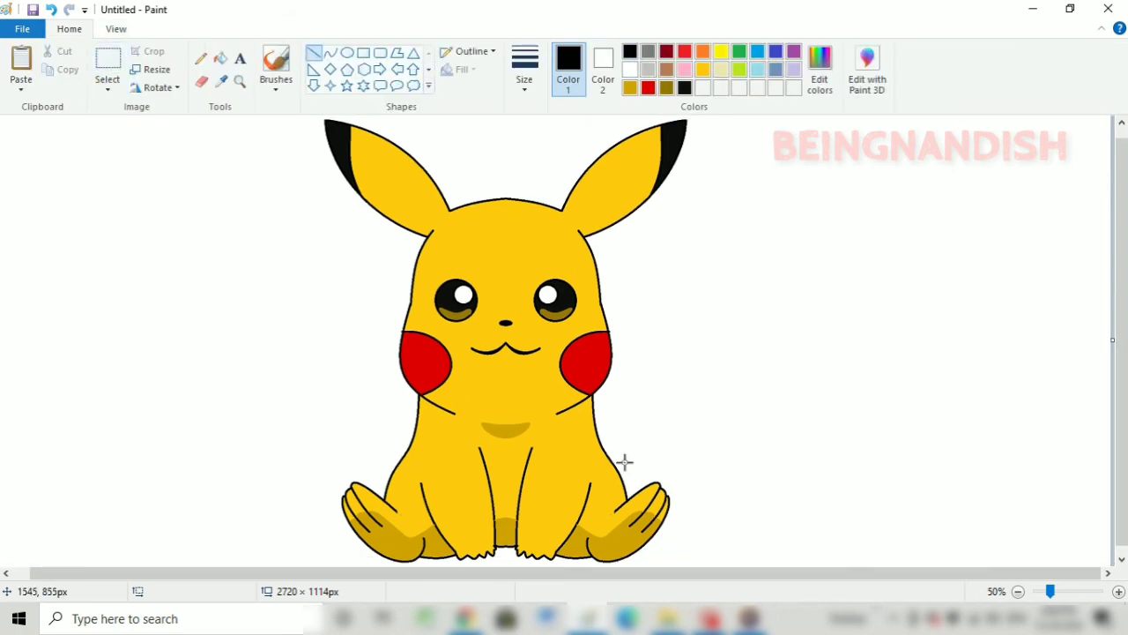
pyautogui.click(525, 64)
pyautogui.click(544, 181)
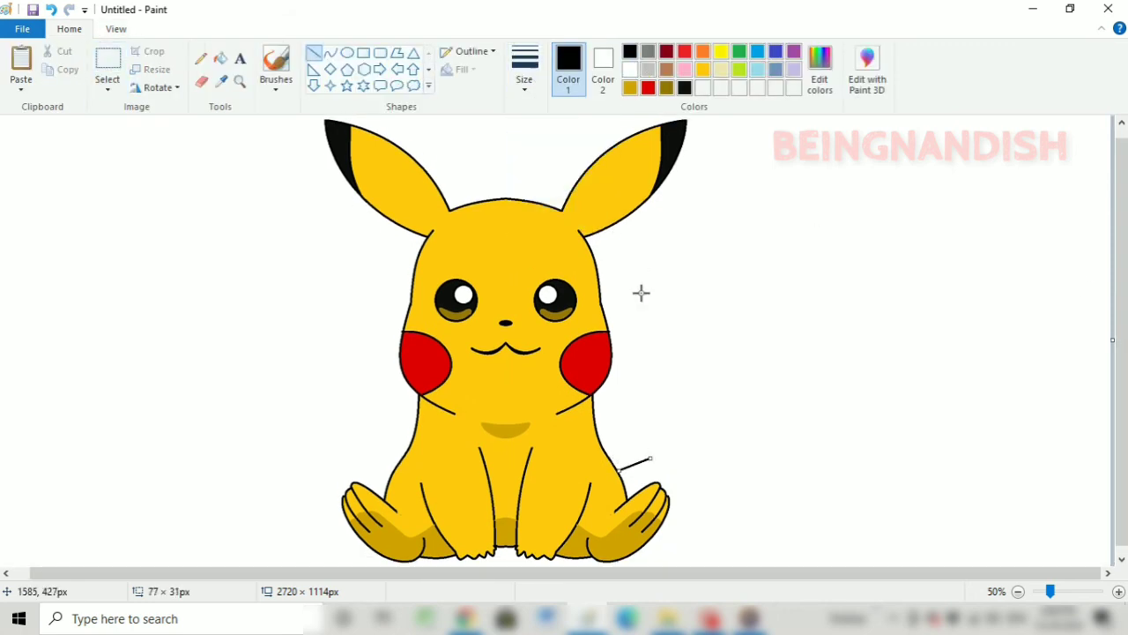
pyautogui.hotkey('ctrl', 'z')
pyautogui.click(332, 55)
pyautogui.moveTo(592, 245); pyautogui.dragTo(759, 212)
pyautogui.moveTo(680, 230); pyautogui.dragTo(681, 225)
pyautogui.click(681, 224)
# Draw the tail's outer end, its lower edge back toward the body and the first outward zigzag point with curves.
pyautogui.moveTo(761, 212)
pyautogui.mouseDown()
pyautogui.moveTo(735, 290)
pyautogui.moveTo(745, 276)
pyautogui.moveTo(630, 317)
pyautogui.moveTo(683, 364)
pyautogui.mouseUp()
pyautogui.click(745, 276)
pyautogui.click(801, 253)
pyautogui.click(665, 311)
pyautogui.click(665, 312)
pyautogui.click(797, 300)
# Draw the lower zigzag of the tail with small curves, ending at the right side of the body.
pyautogui.moveTo(684, 365)
pyautogui.mouseDown()
pyautogui.moveTo(625, 412)
pyautogui.moveTo(644, 432)
pyautogui.mouseUp()
pyautogui.doubleClick(660, 388)
pyautogui.moveTo(644, 432); pyautogui.dragTo(608, 456)
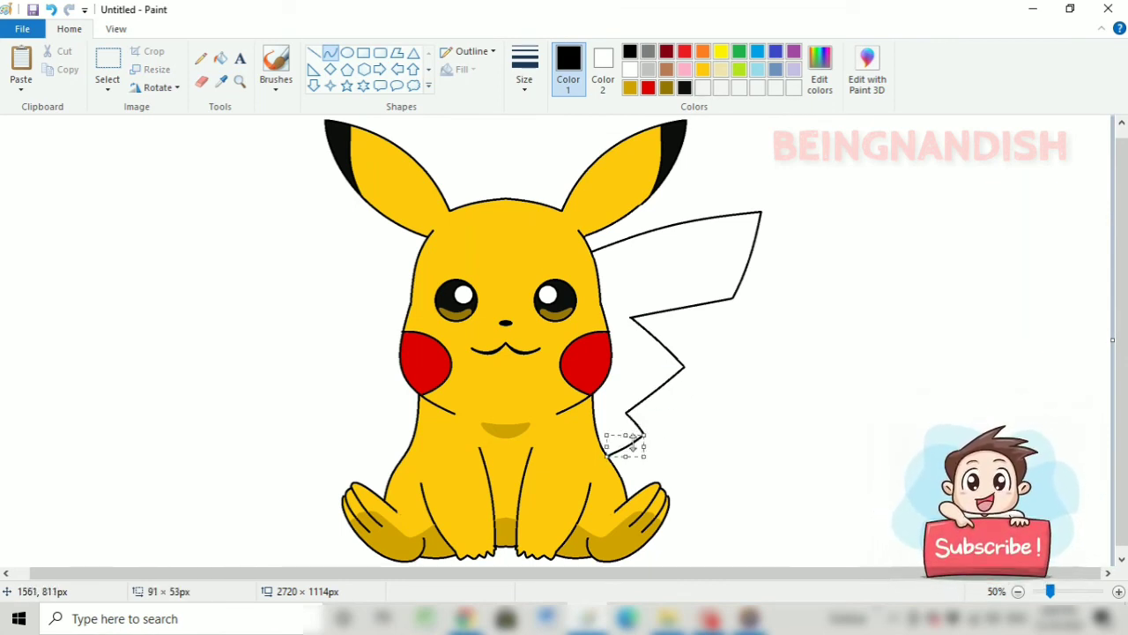
pyautogui.doubleClick(629, 446)
# Complete the tail's inner notch beside the cheek with straight black lines and fill the tail with gold.
pyautogui.click(314, 53)
pyautogui.moveTo(611, 368)
pyautogui.mouseDown()
pyautogui.moveTo(635, 383)
pyautogui.moveTo(595, 389)
pyautogui.moveTo(595, 403)
pyautogui.moveTo(631, 384)
pyautogui.moveTo(596, 405)
pyautogui.mouseUp()
pyautogui.click(702, 70)
pyautogui.click(221, 59)
pyautogui.click(655, 261)
pyautogui.click(51, 10)
pyautogui.click(318, 56)
pyautogui.click(631, 53)
pyautogui.click(221, 58)
pyautogui.click(703, 69)
pyautogui.click(693, 287)
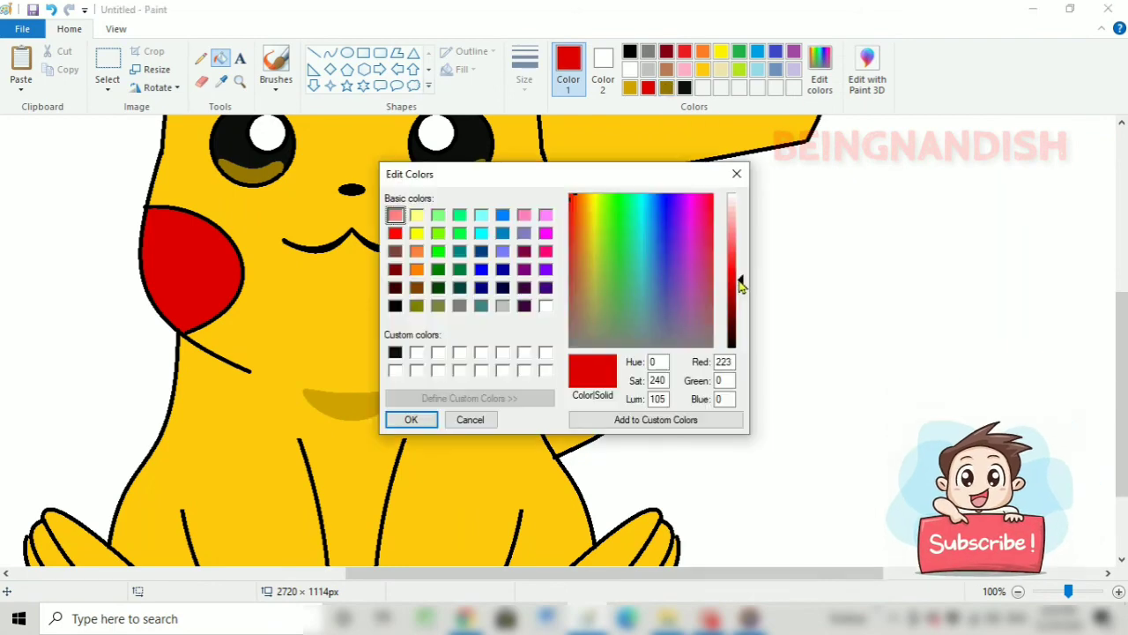
# Draw a zigzag line in a brighter custom red across the tail's base and fill the area below it.
pyautogui.moveTo(743, 287); pyautogui.dragTo(743, 278)
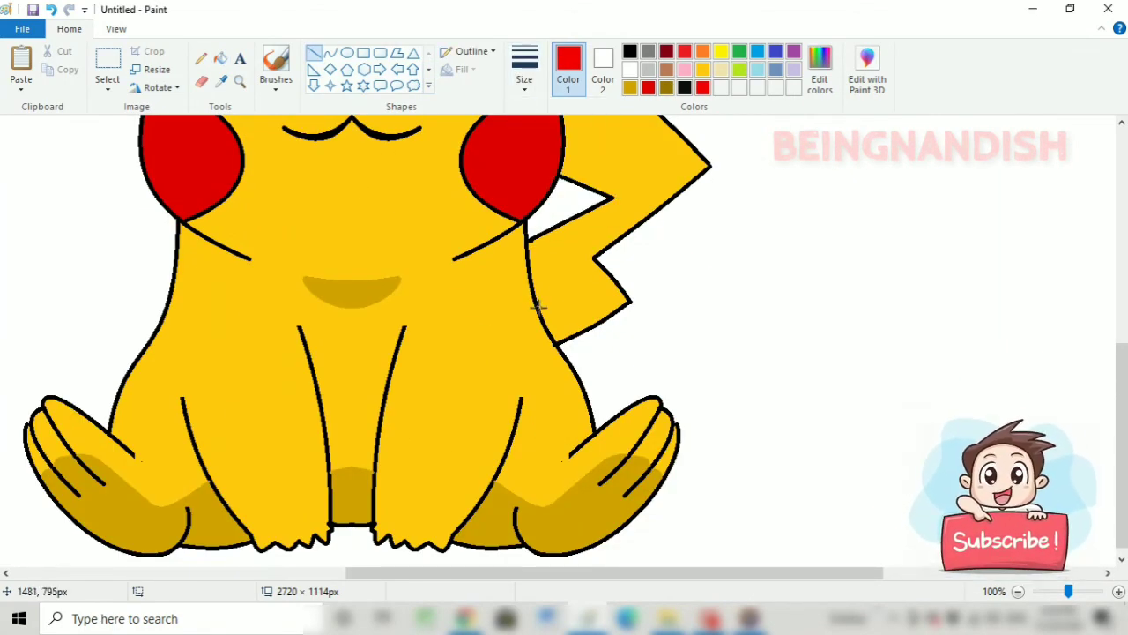
pyautogui.moveTo(538, 306)
pyautogui.mouseDown()
pyautogui.moveTo(553, 300)
pyautogui.moveTo(543, 283)
pyautogui.moveTo(562, 269)
pyautogui.moveTo(593, 287)
pyautogui.moveTo(589, 265)
pyautogui.mouseUp()
pyautogui.click(221, 57)
pyautogui.click(600, 315)
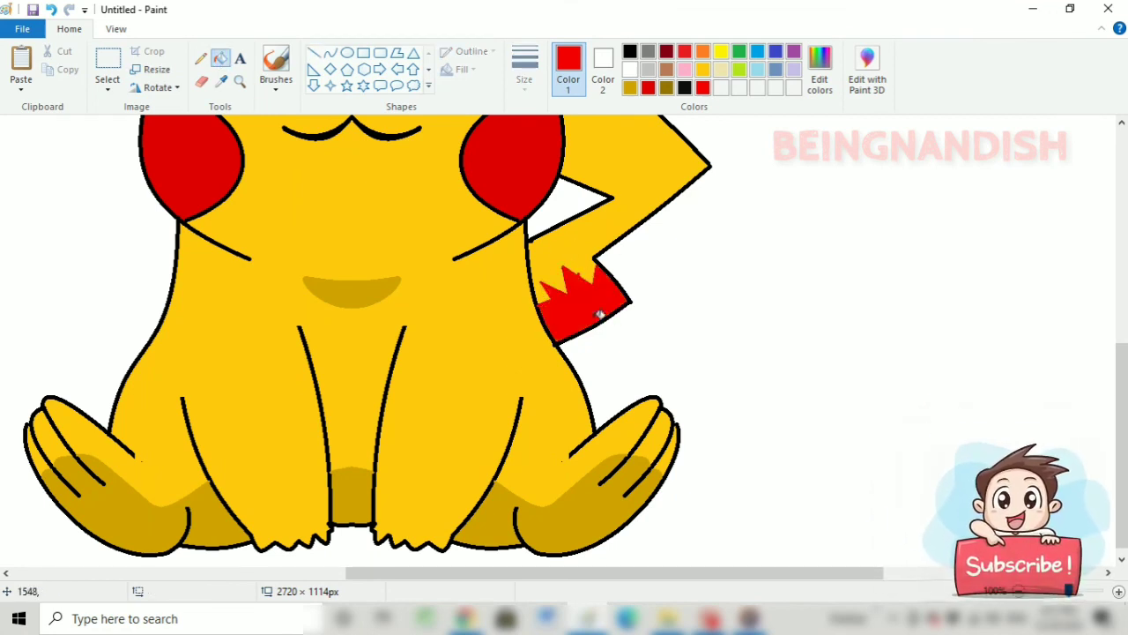
# Mix a lighter yellow with RGB 255, 206, 36, add it to the custom colors and recolor the character's gold areas.
pyautogui.scroll(4, 594, 366)
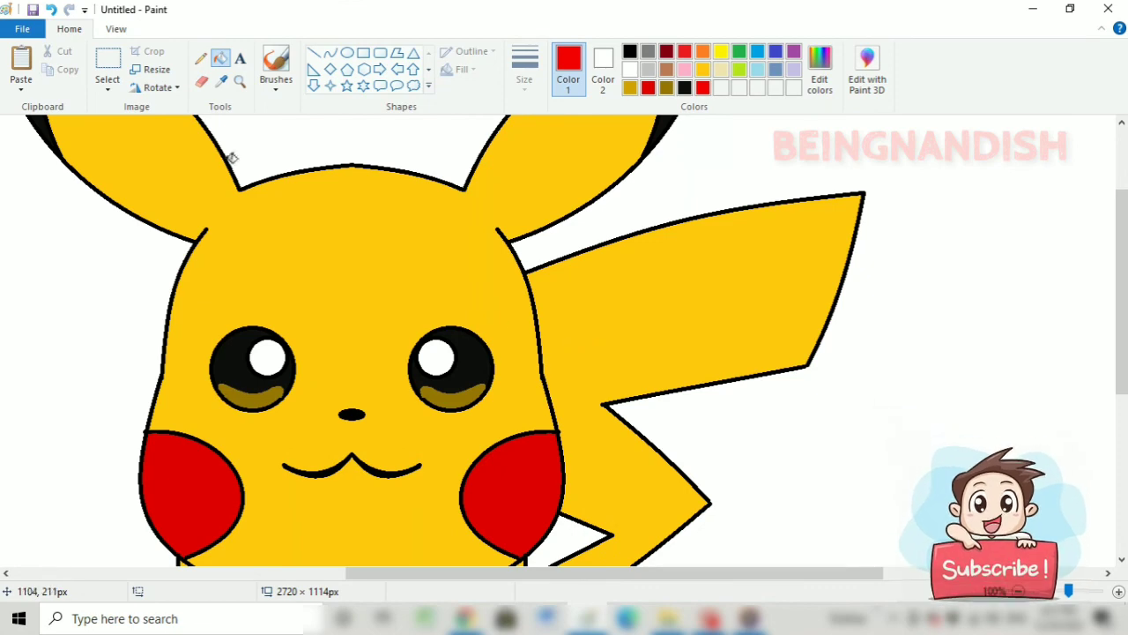
pyautogui.click(116, 28)
pyautogui.click(55, 61)
pyautogui.click(69, 28)
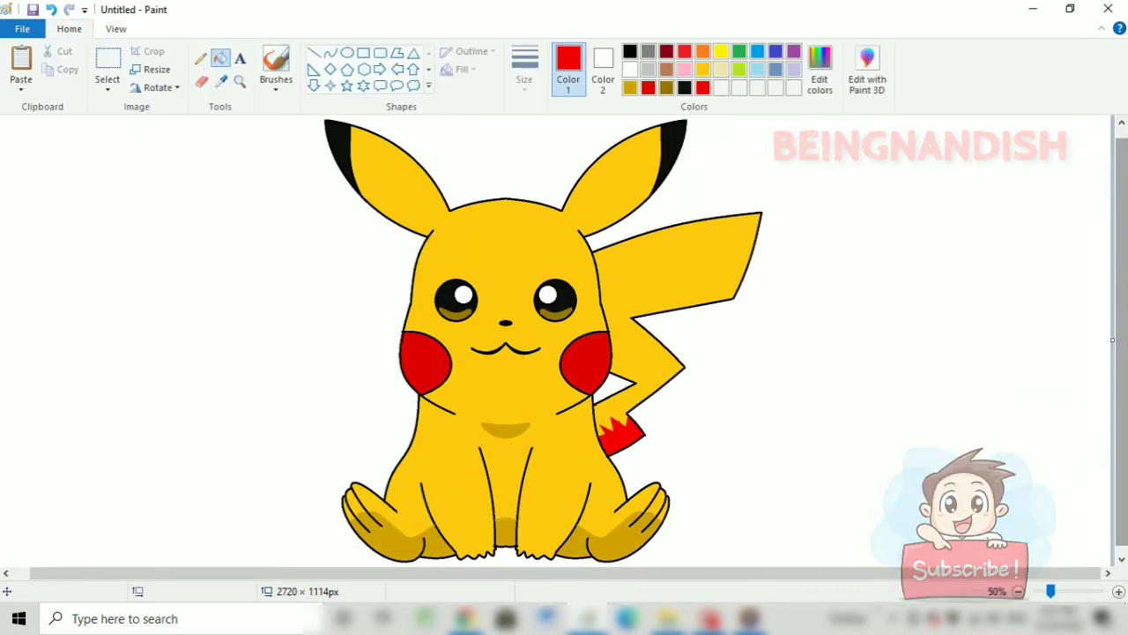
pyautogui.click(703, 70)
pyautogui.click(820, 71)
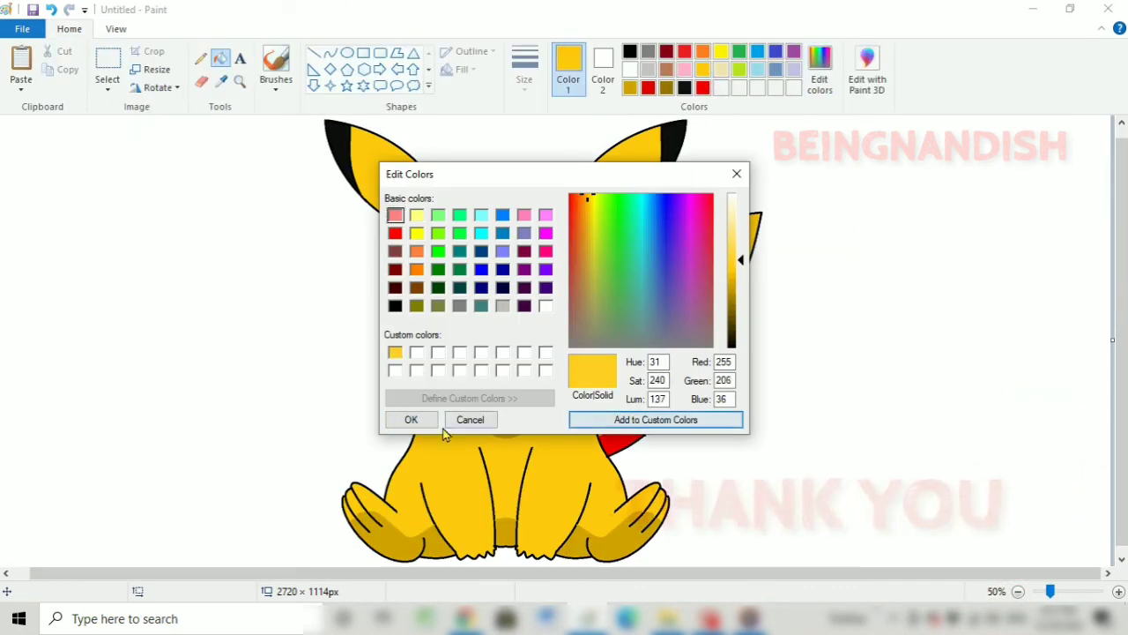
pyautogui.click(411, 419)
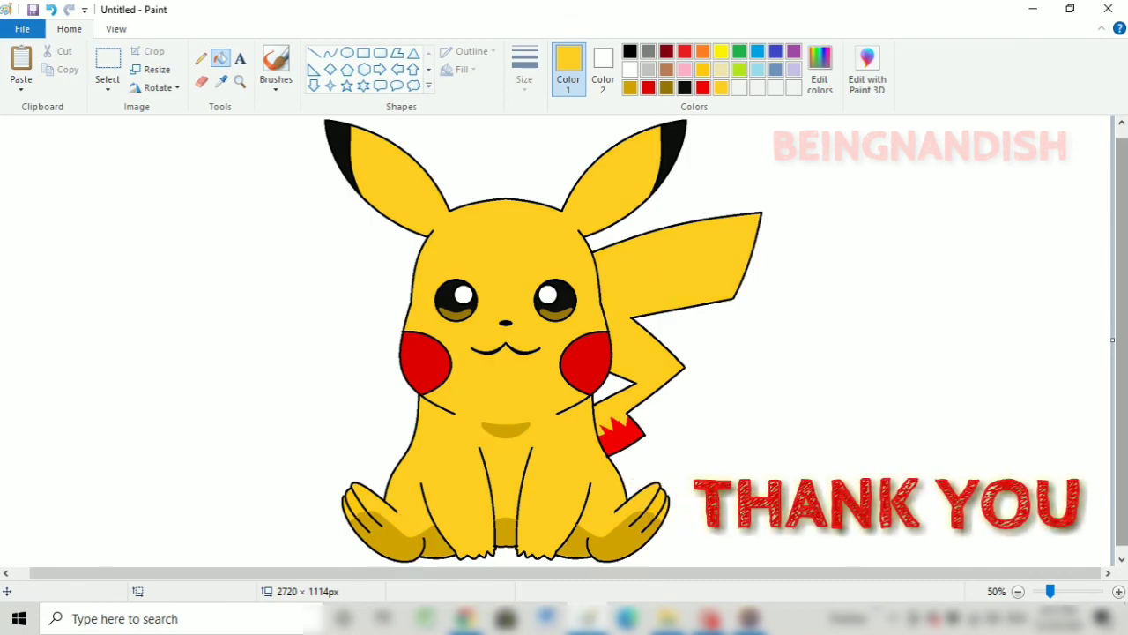